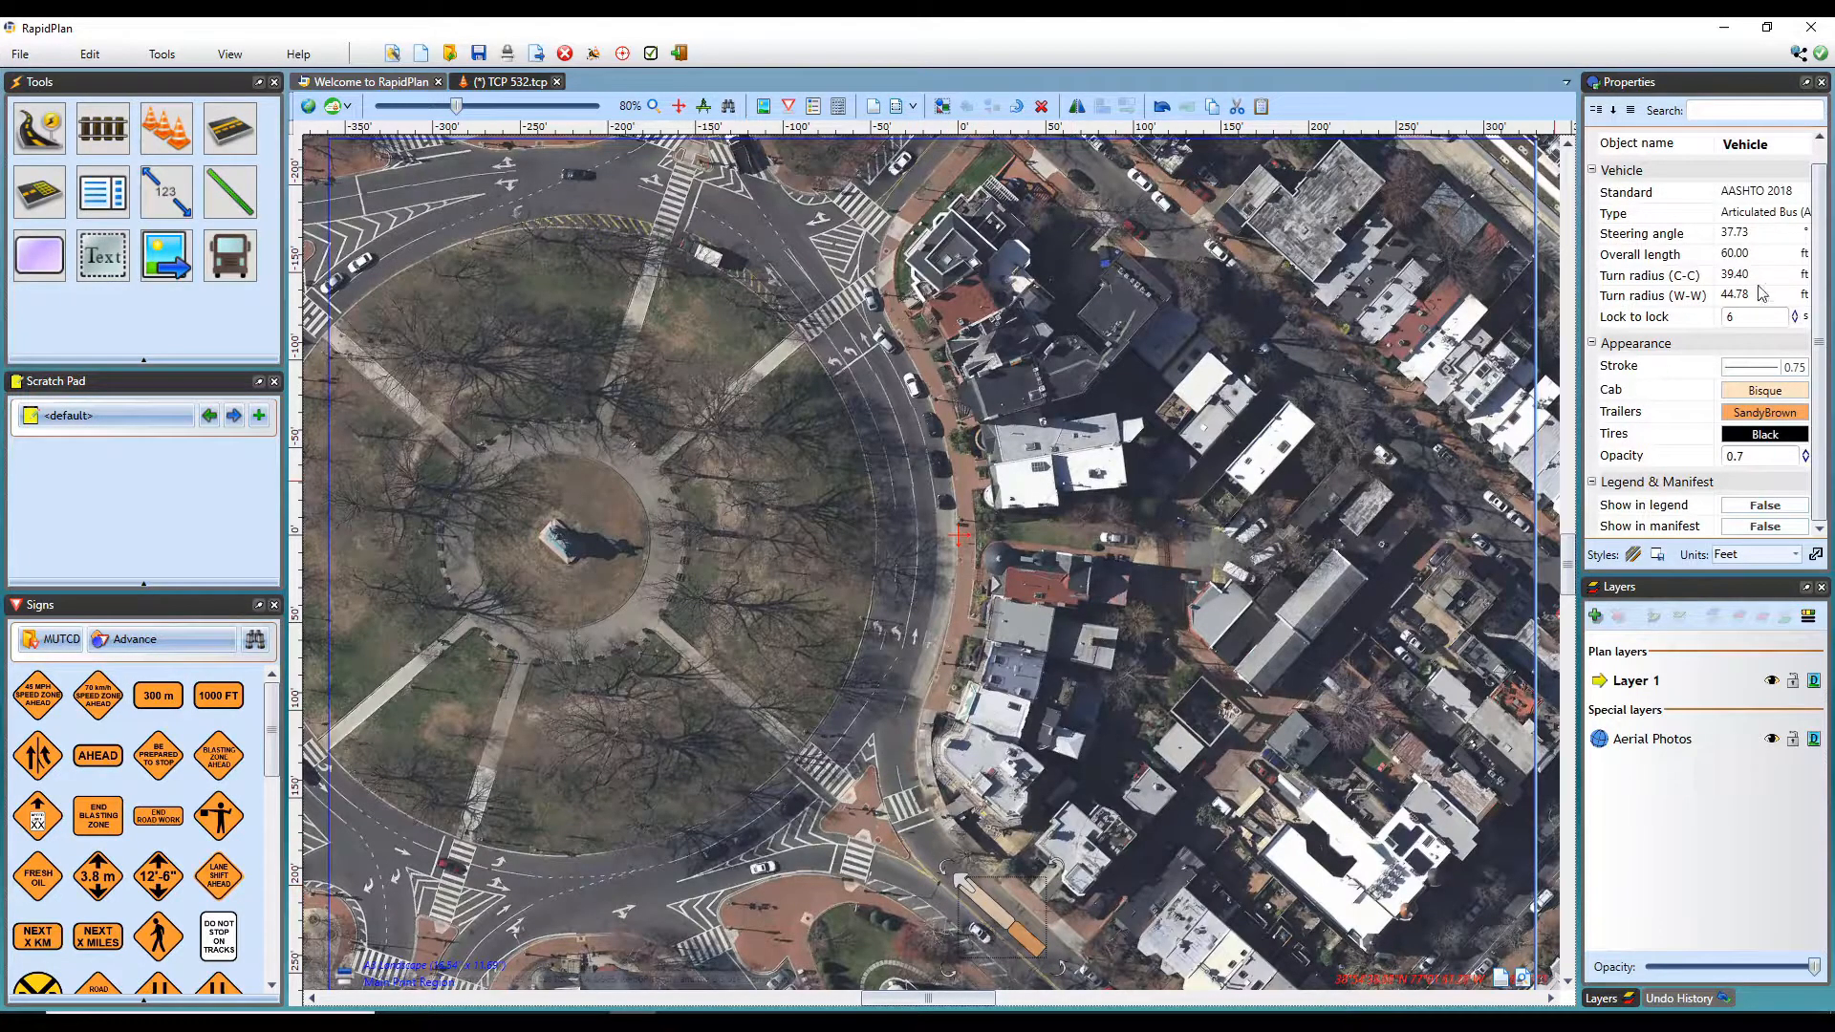
- Review the articulated bus's dimensions in the vehicle editor and close it without changes
double_click(996, 919)
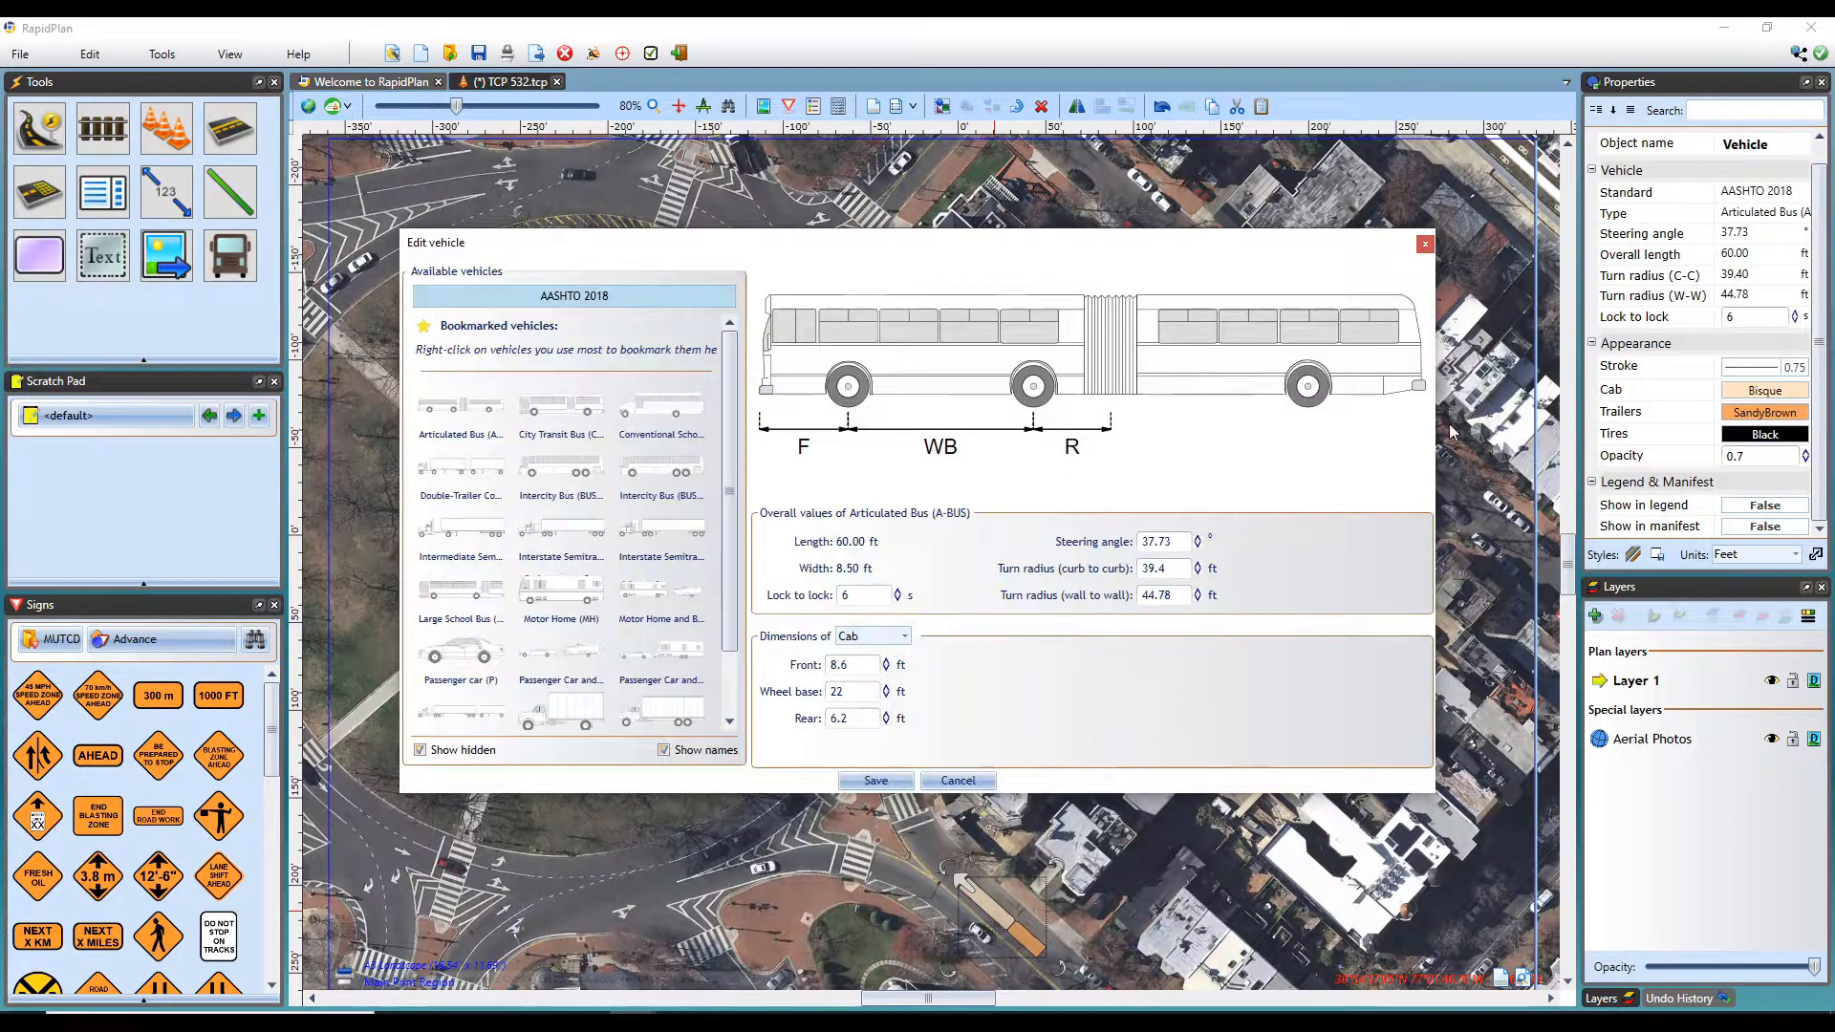
left_click(1425, 245)
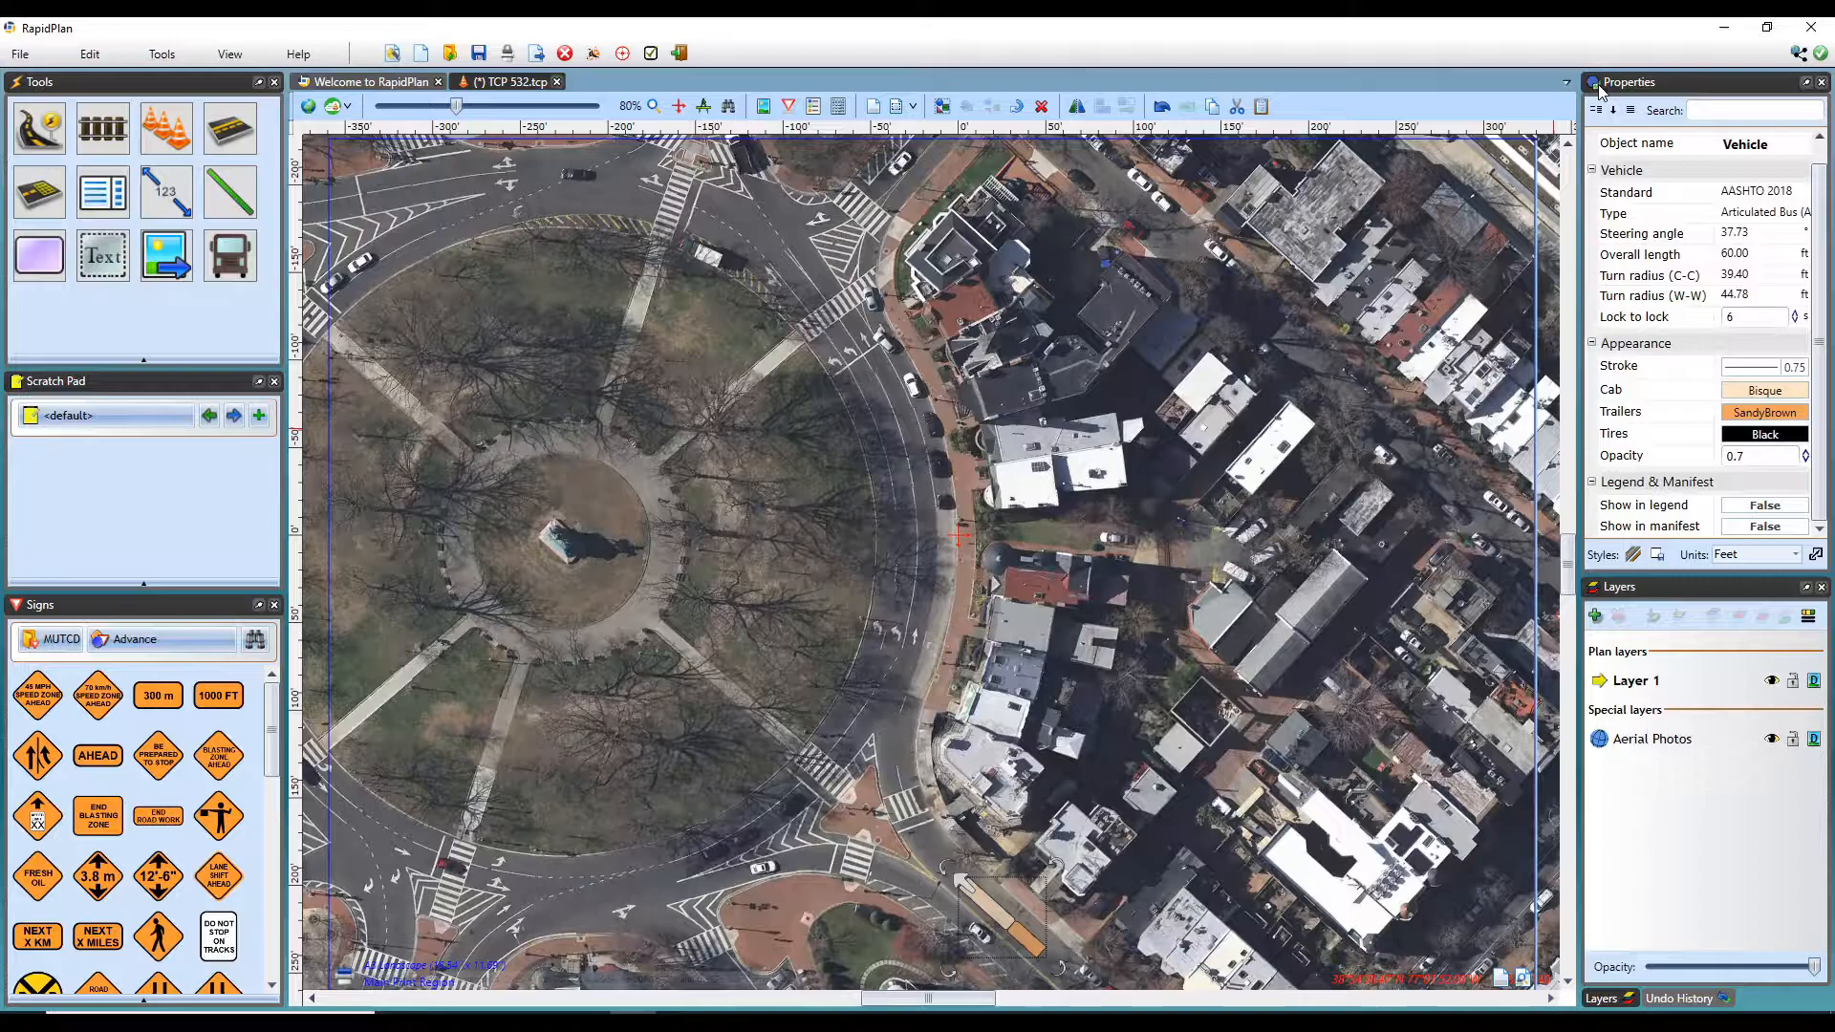
- Color the articulated bus's cab yellow and its trailer green
left_click(1759, 393)
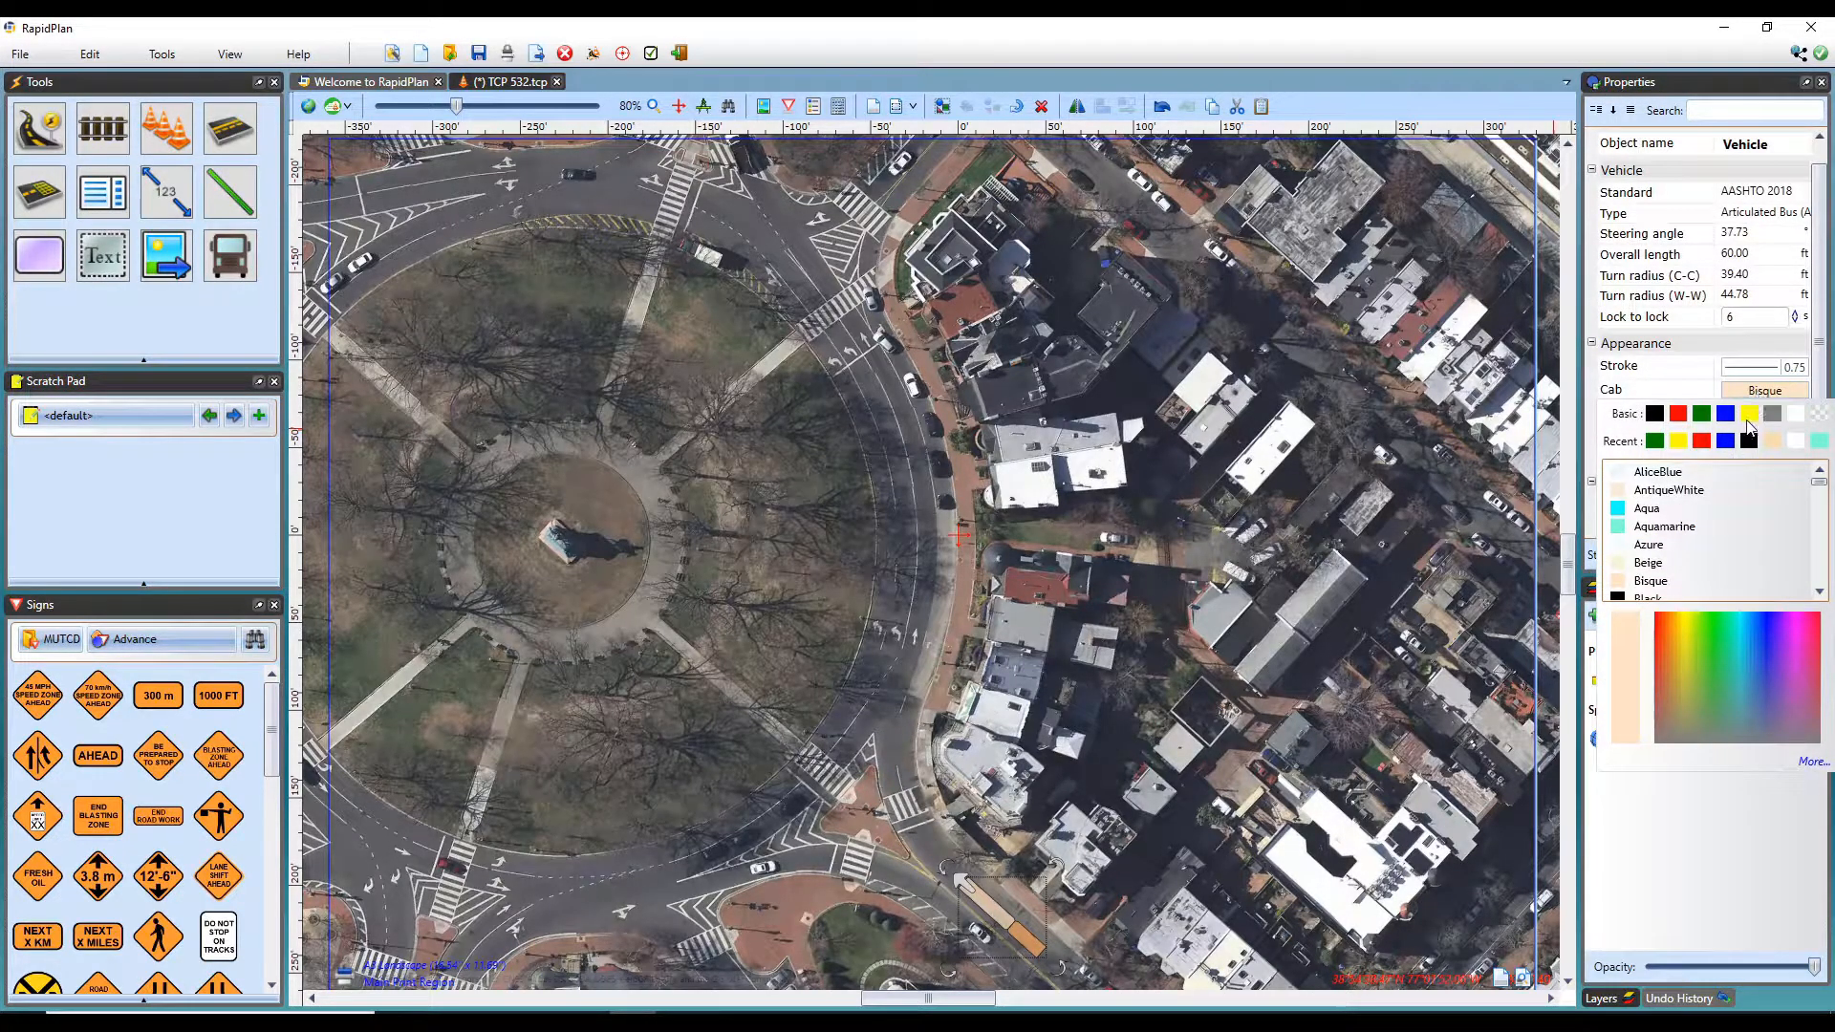
left_click(1752, 417)
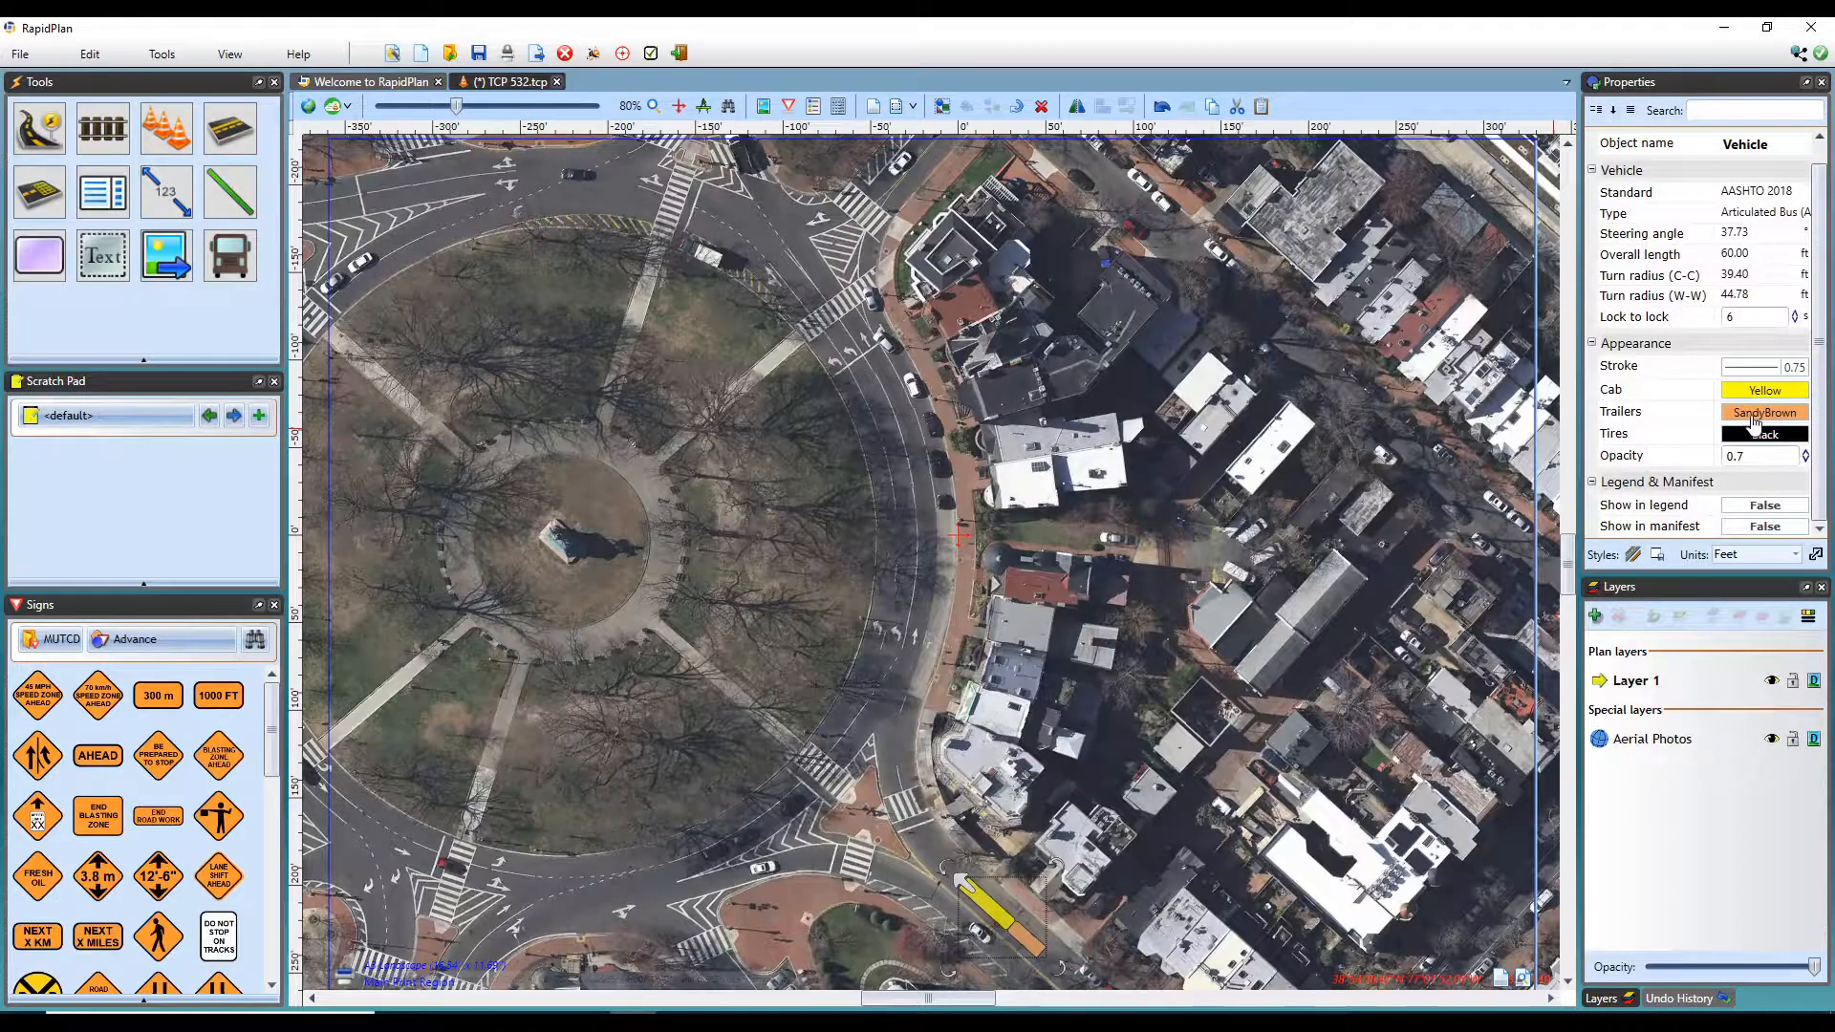
left_click(1754, 412)
left_click(1715, 440)
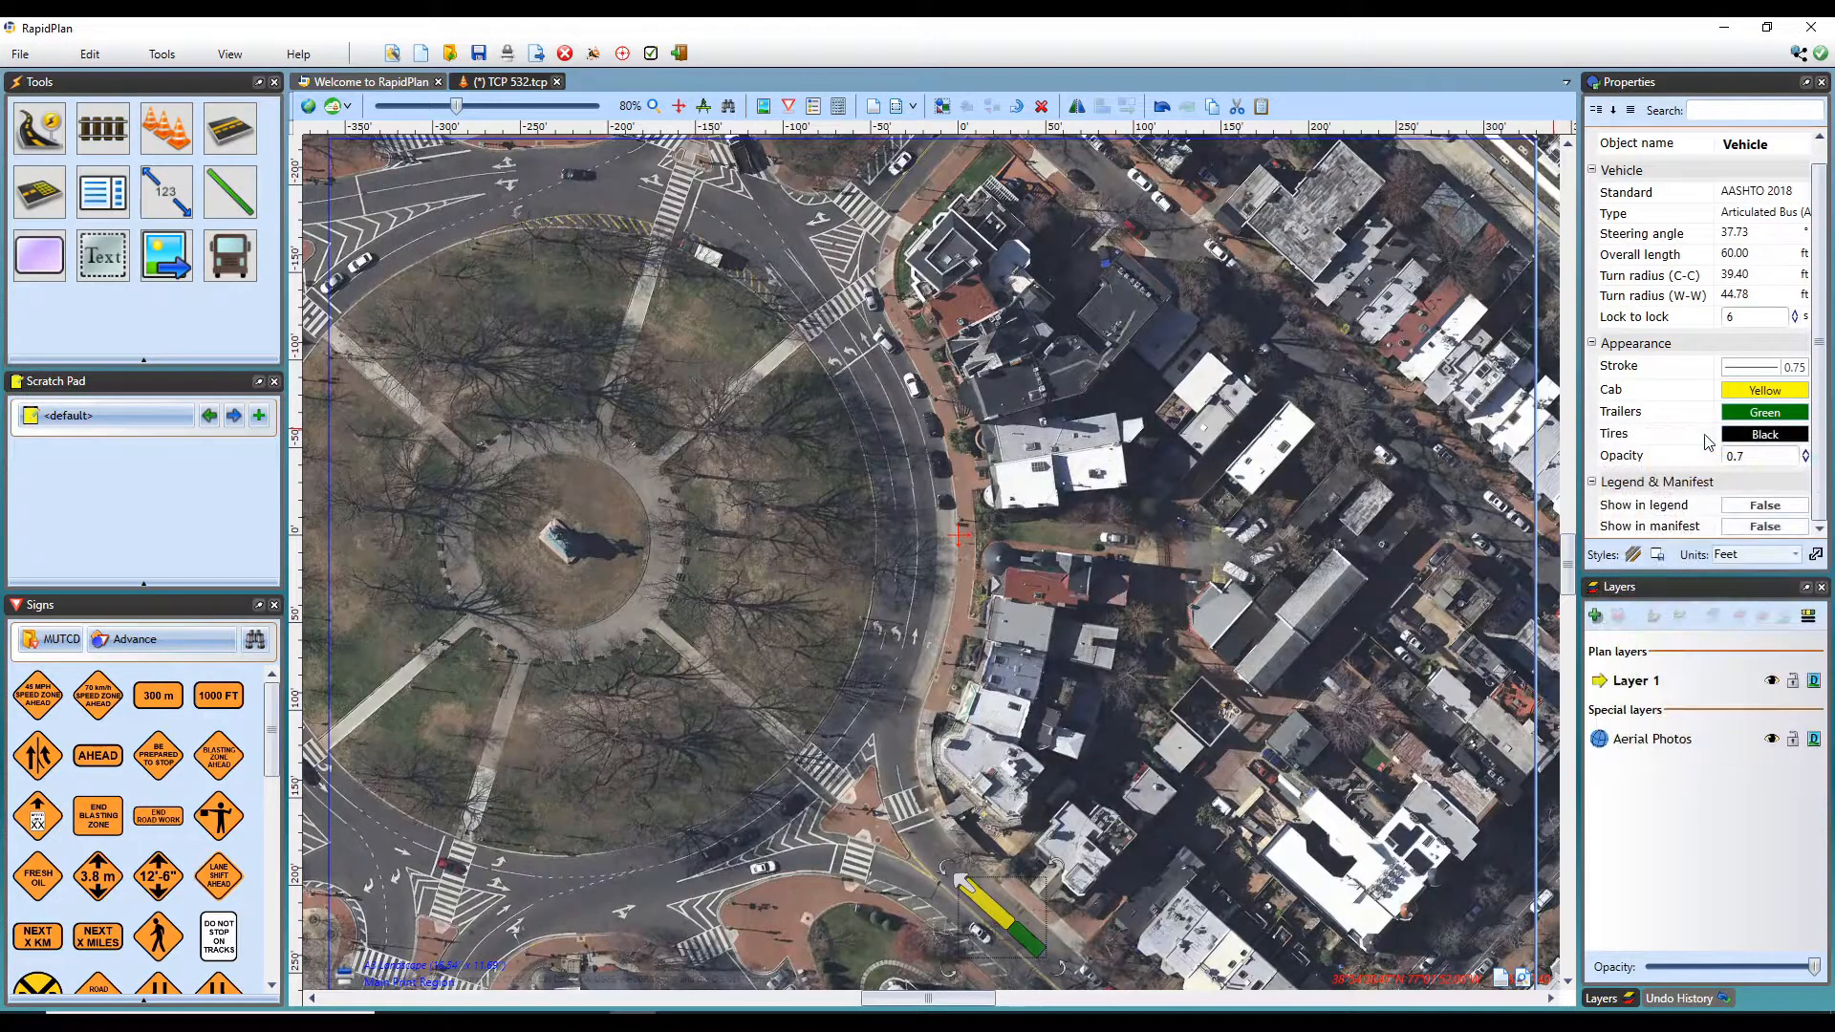
- Set the bus's stroke width to 1.25 and its opacity to 0.35
left_click(1749, 374)
left_click(1796, 398)
left_click(1796, 398)
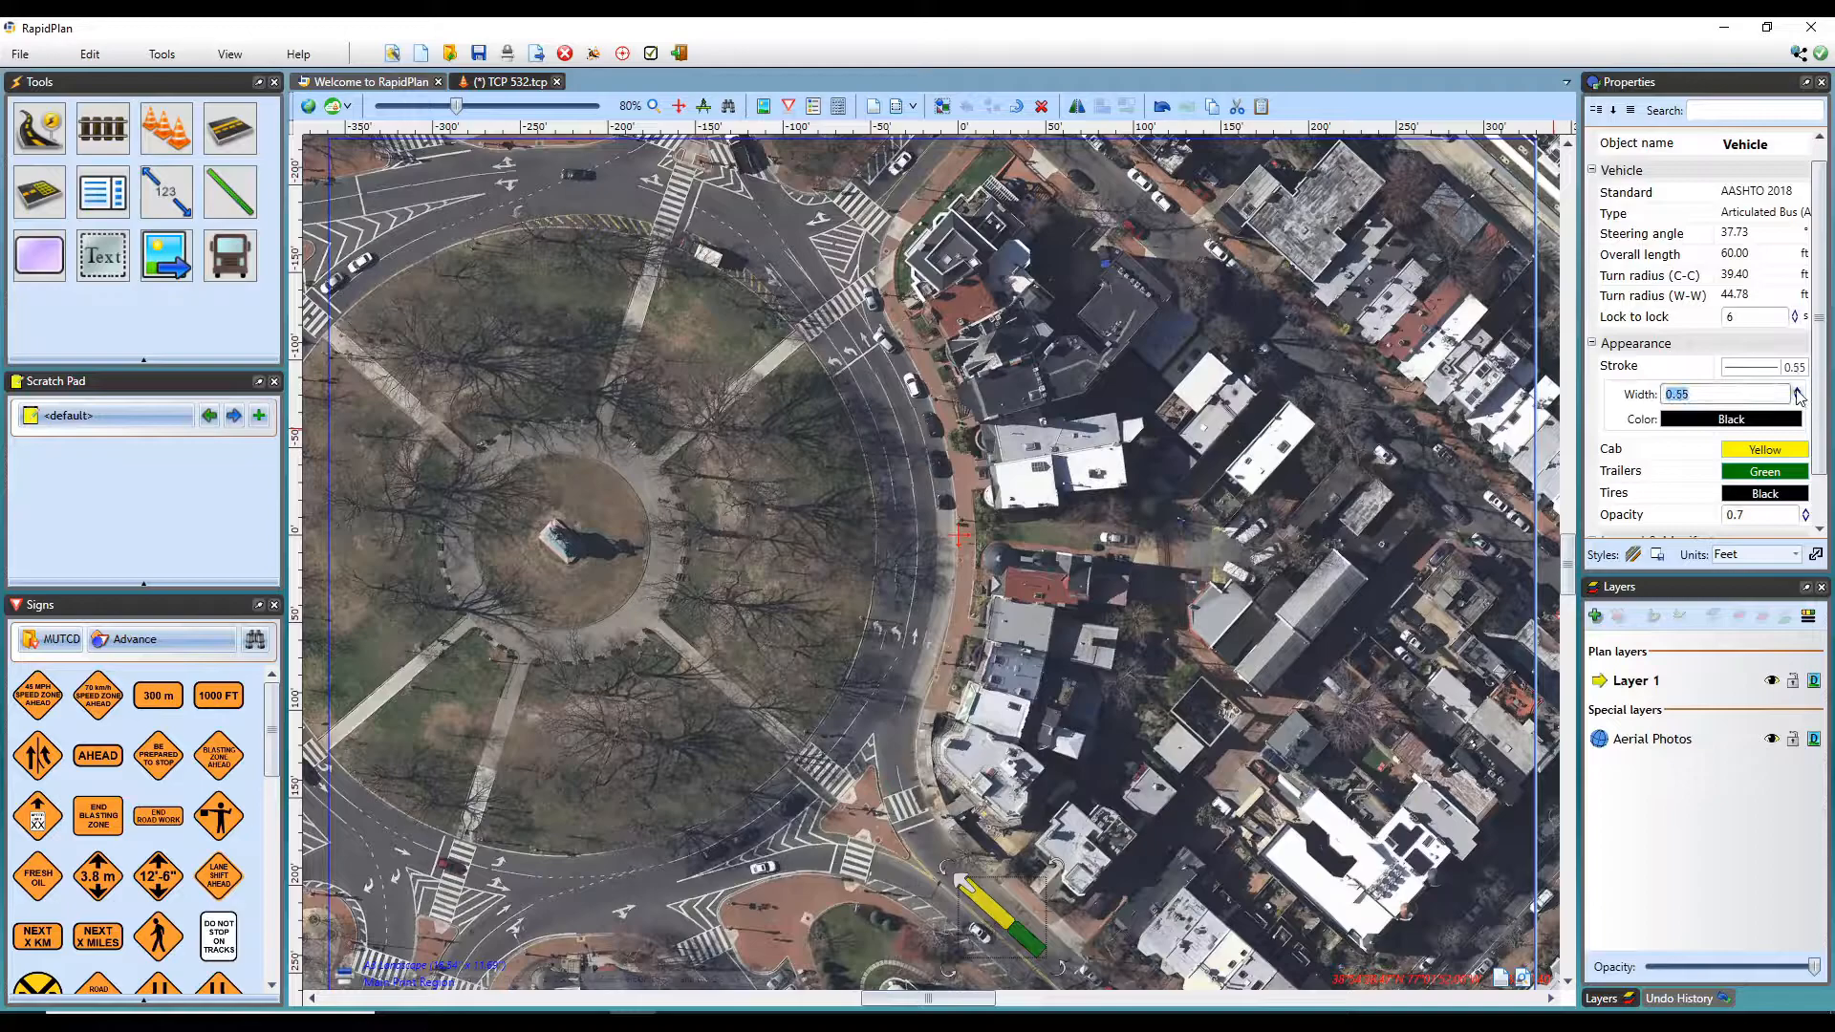
left_click(1805, 519)
left_click(1749, 373)
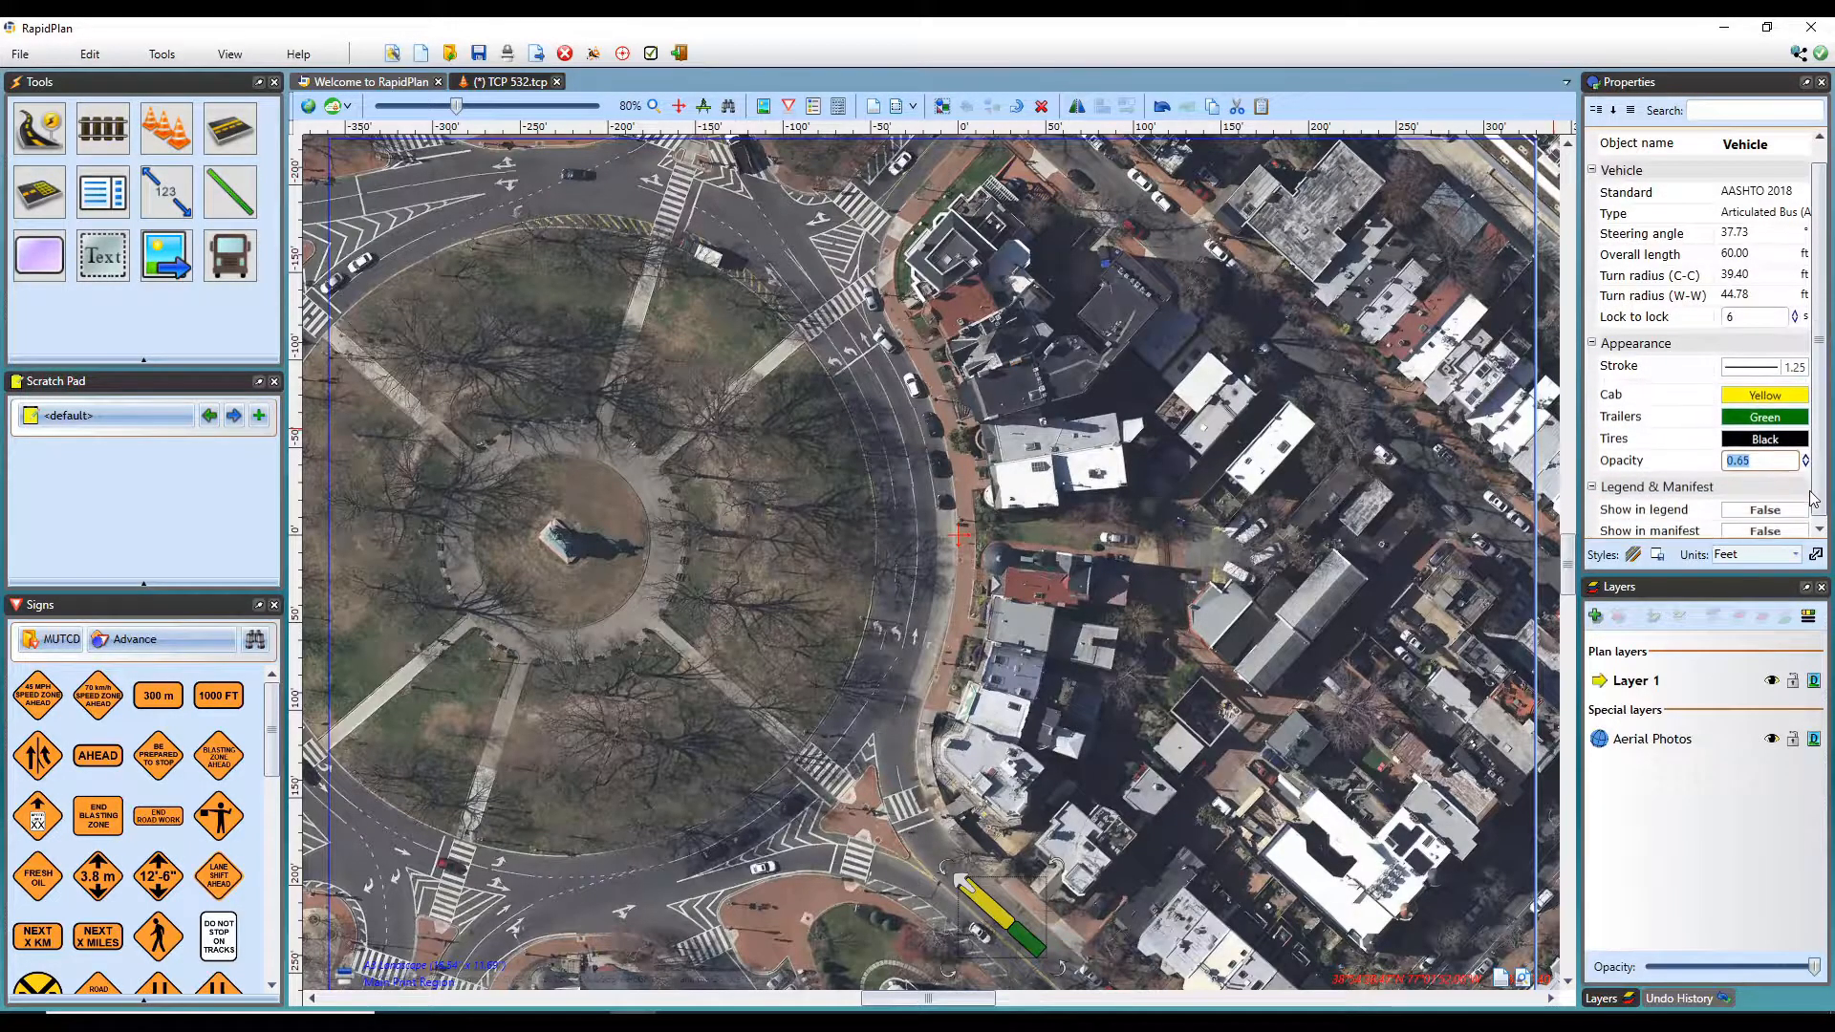
left_click(1805, 461)
left_click(1805, 461)
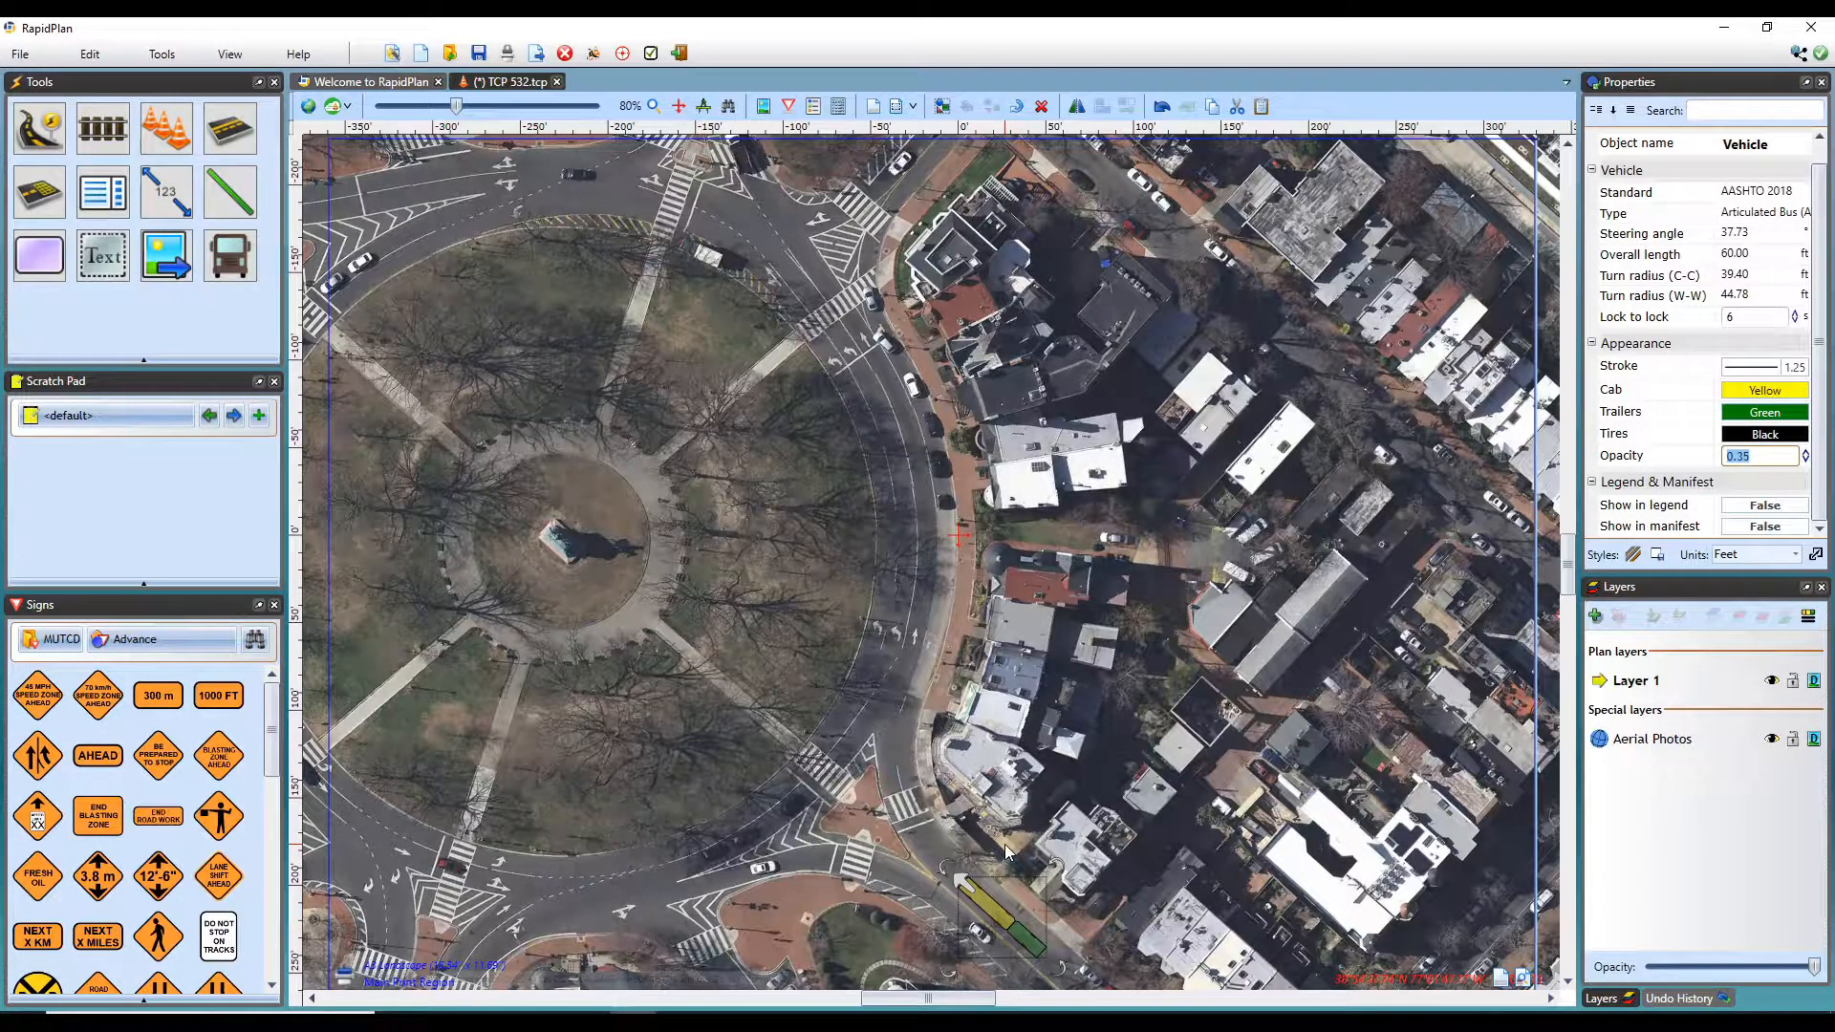
- Check the bus's vehicle commands, dismiss them, and start drawing a vehicle path from the front of the bus
right_click(986, 915)
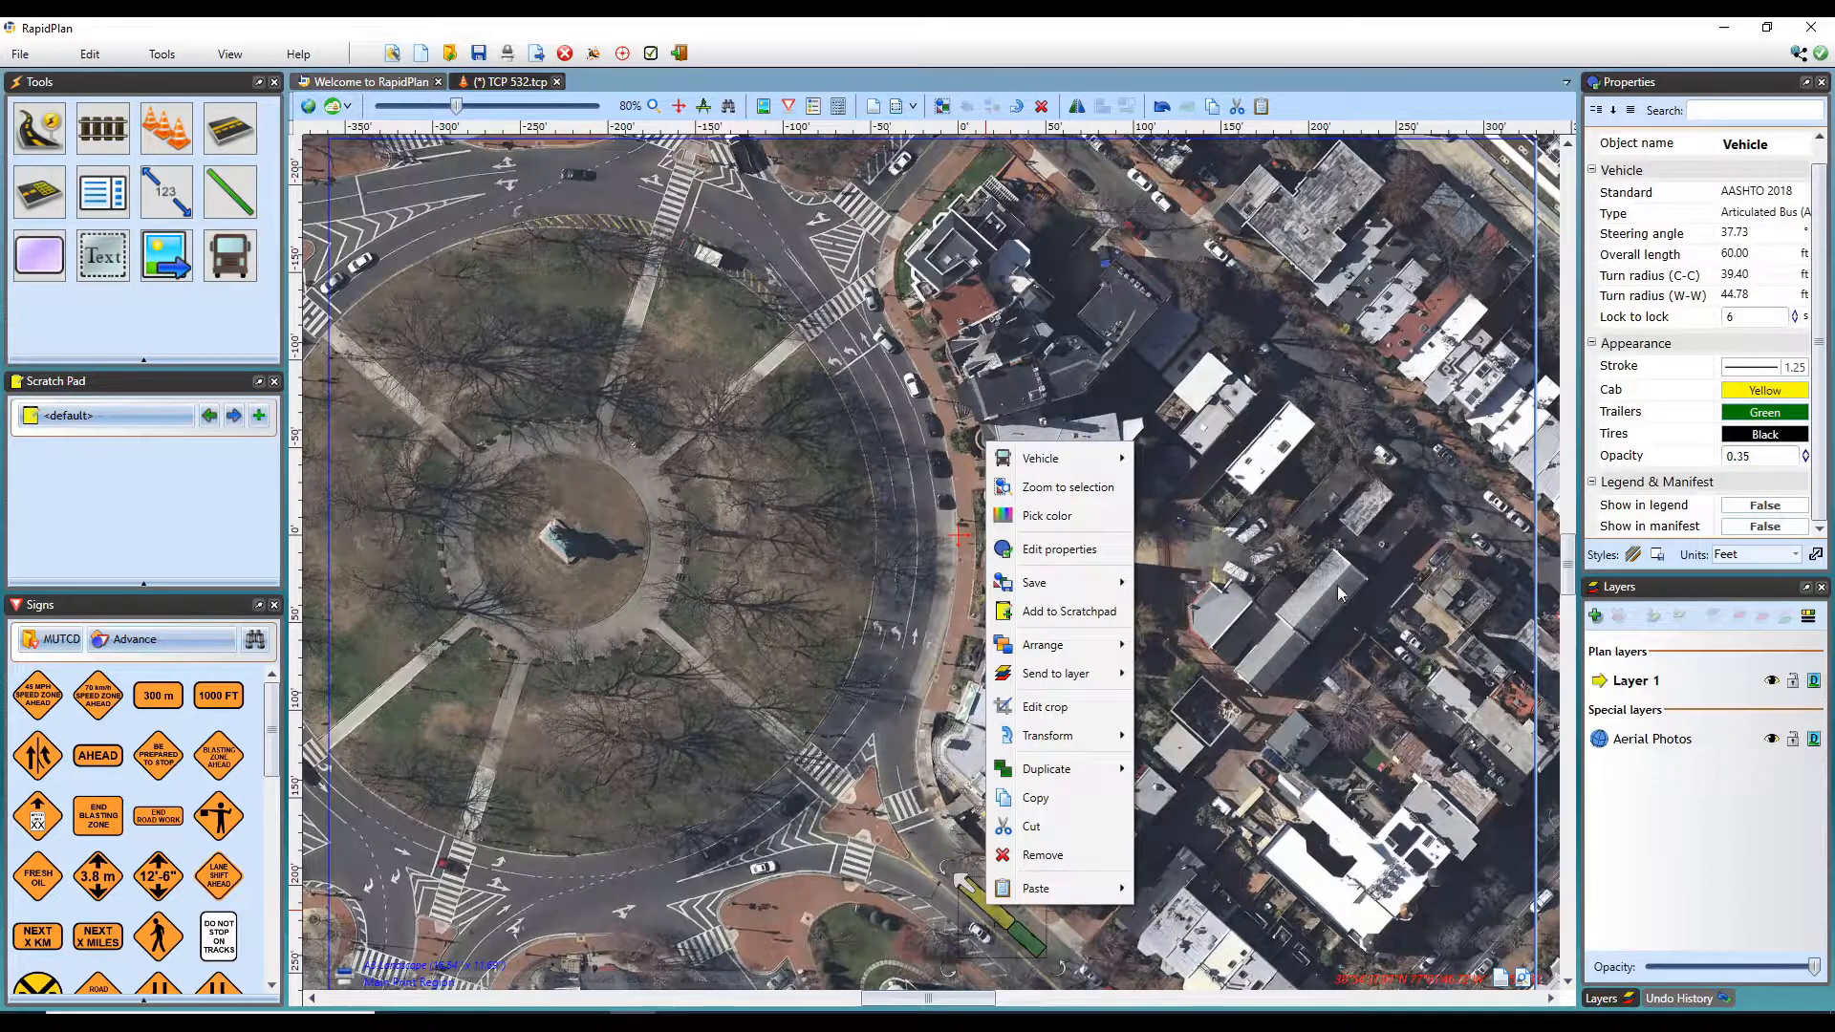
mouse_move(1123, 457)
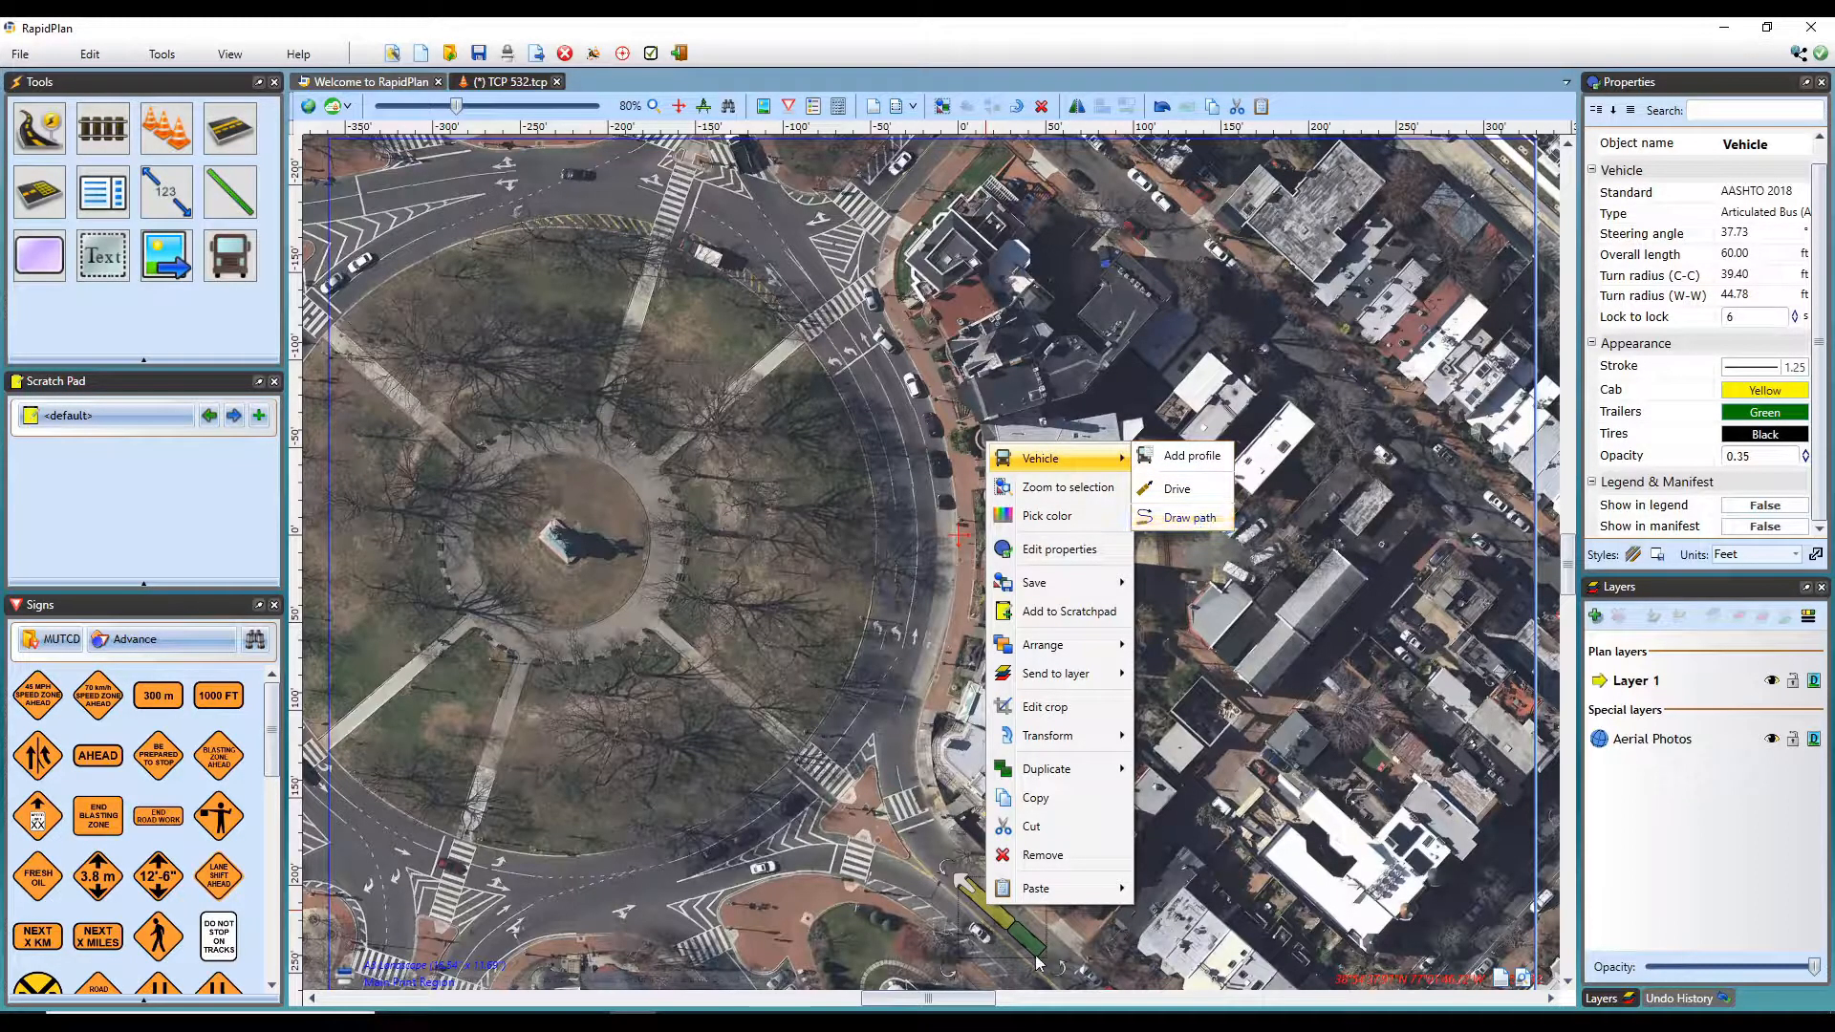
left_click(1012, 931)
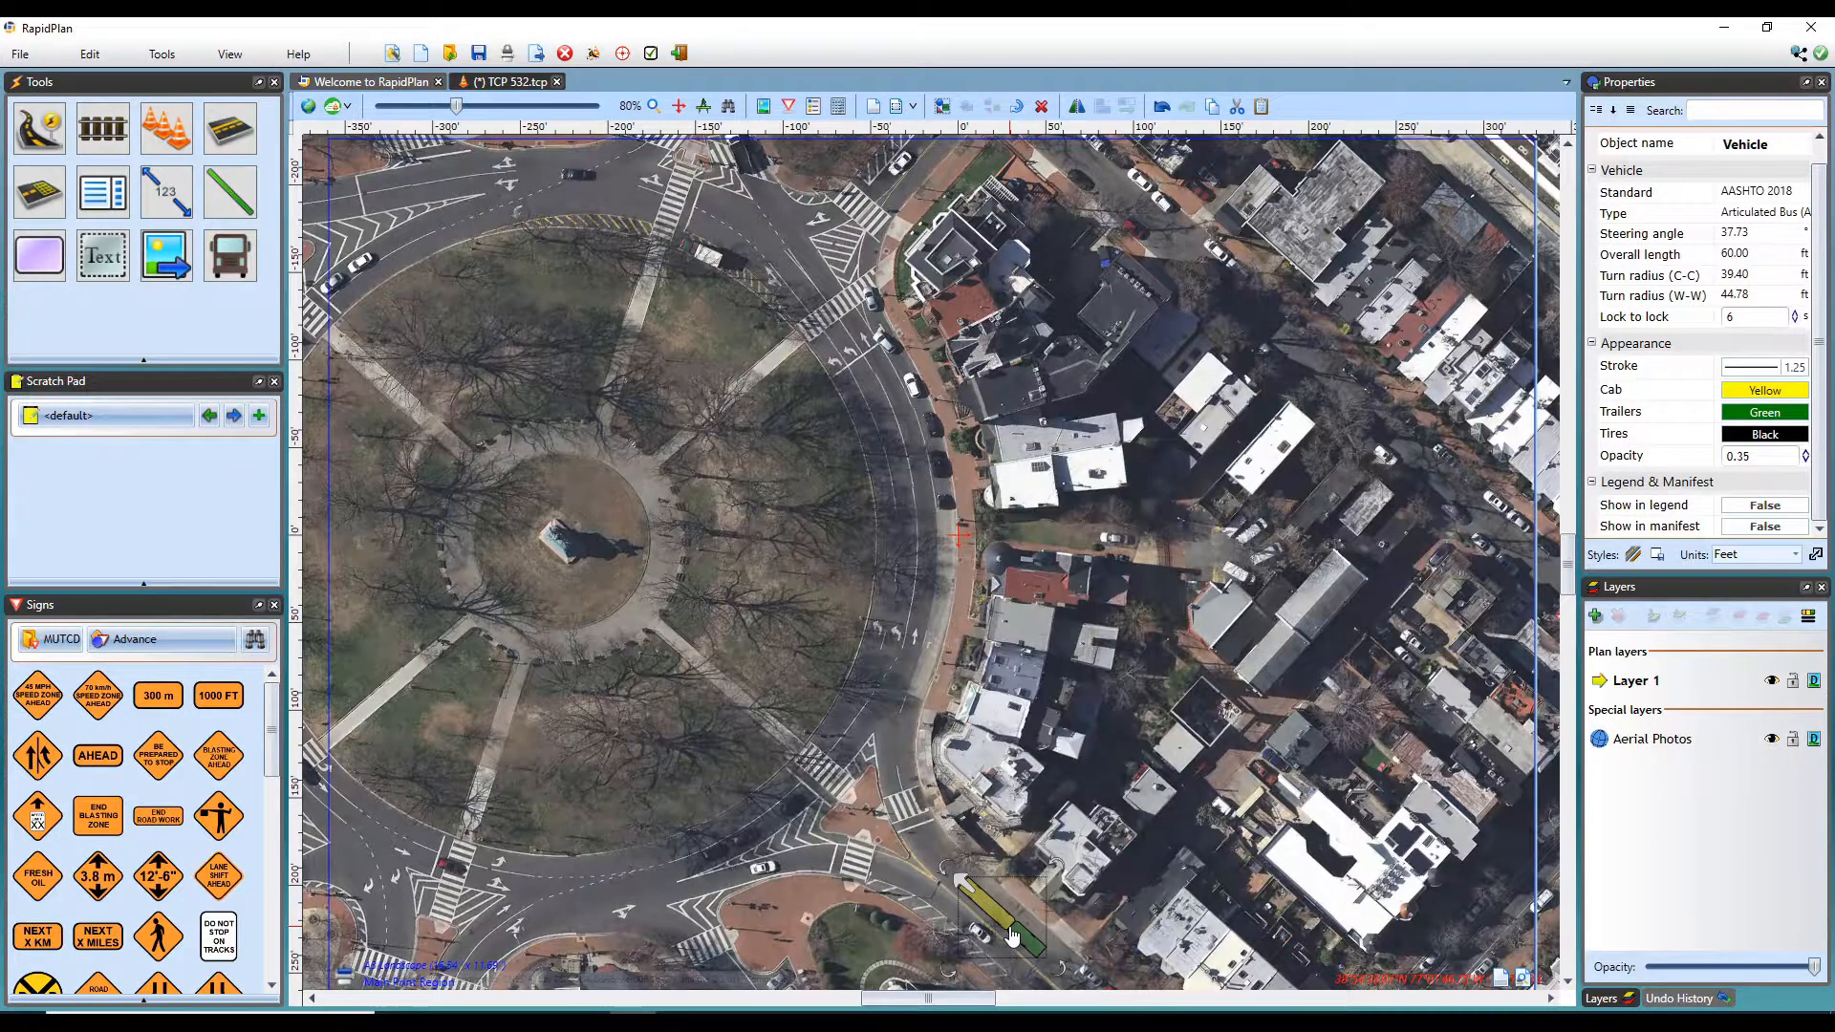
left_click(962, 883)
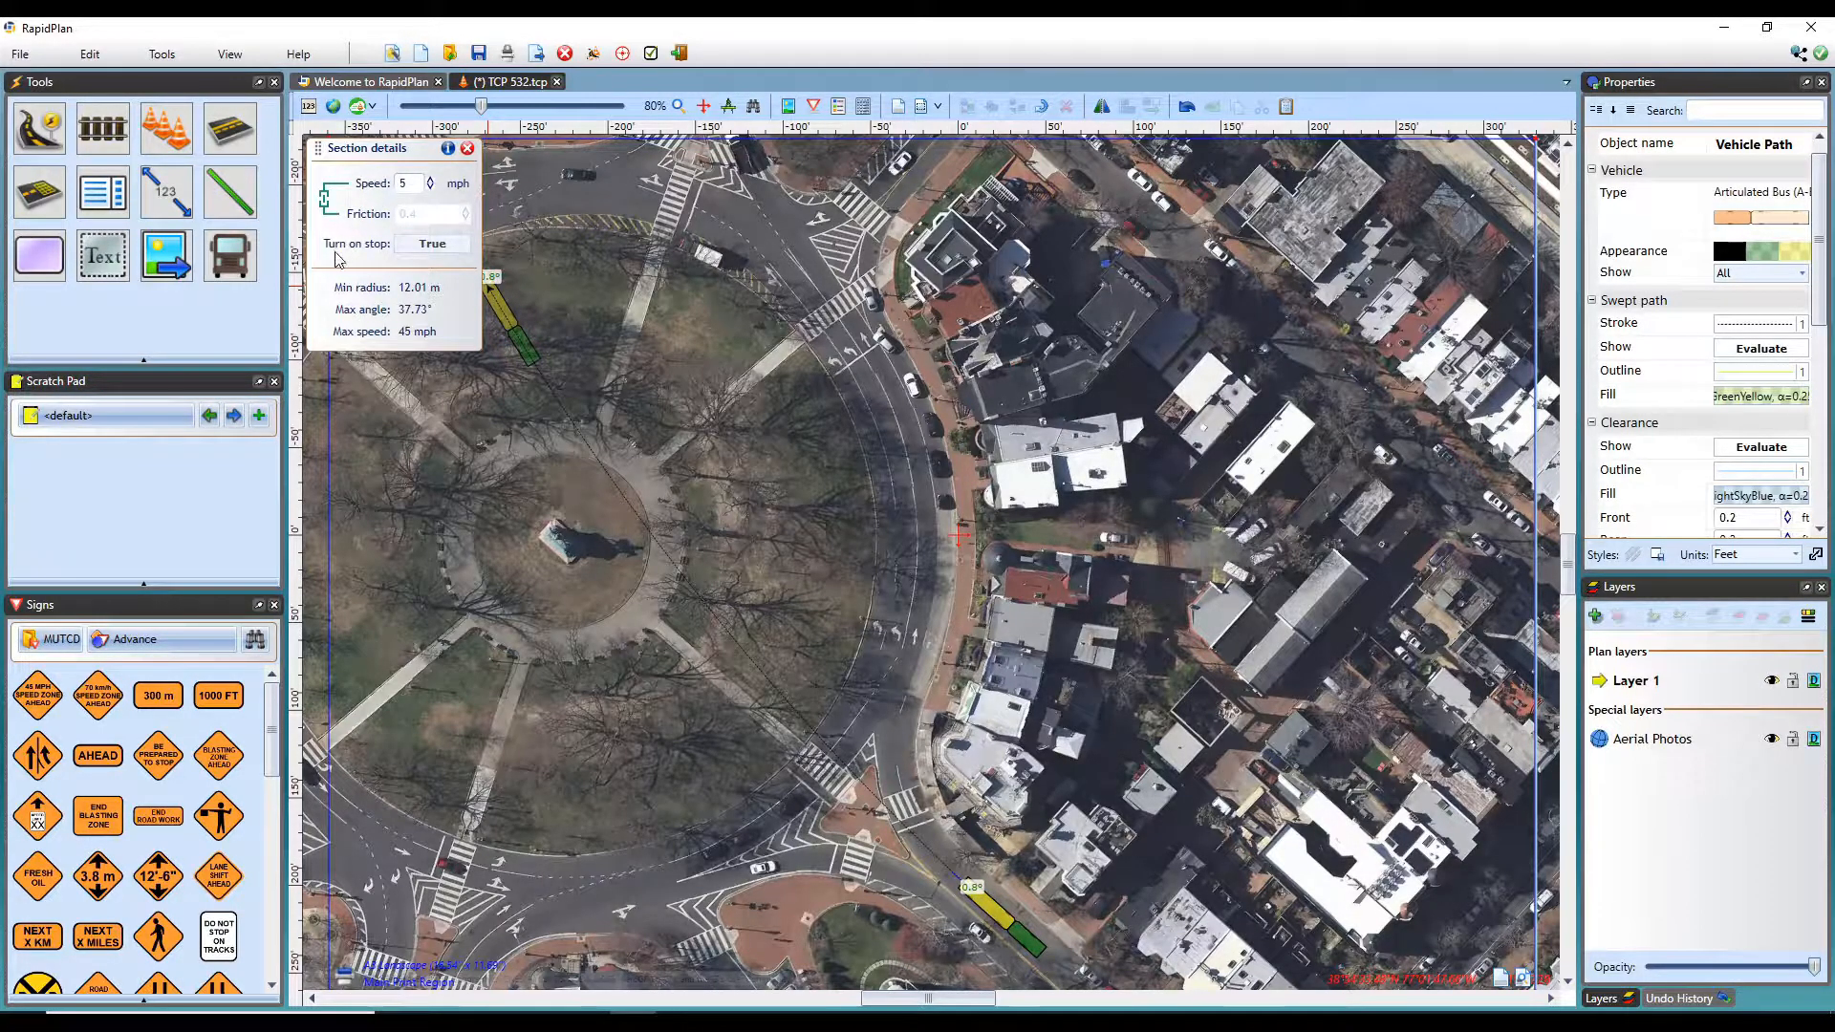
- Try section speeds of 20 and 15 mph and unlinking friction from speed, restoring the link and a speed of 5 mph
left_click(433, 246)
double_click(417, 183)
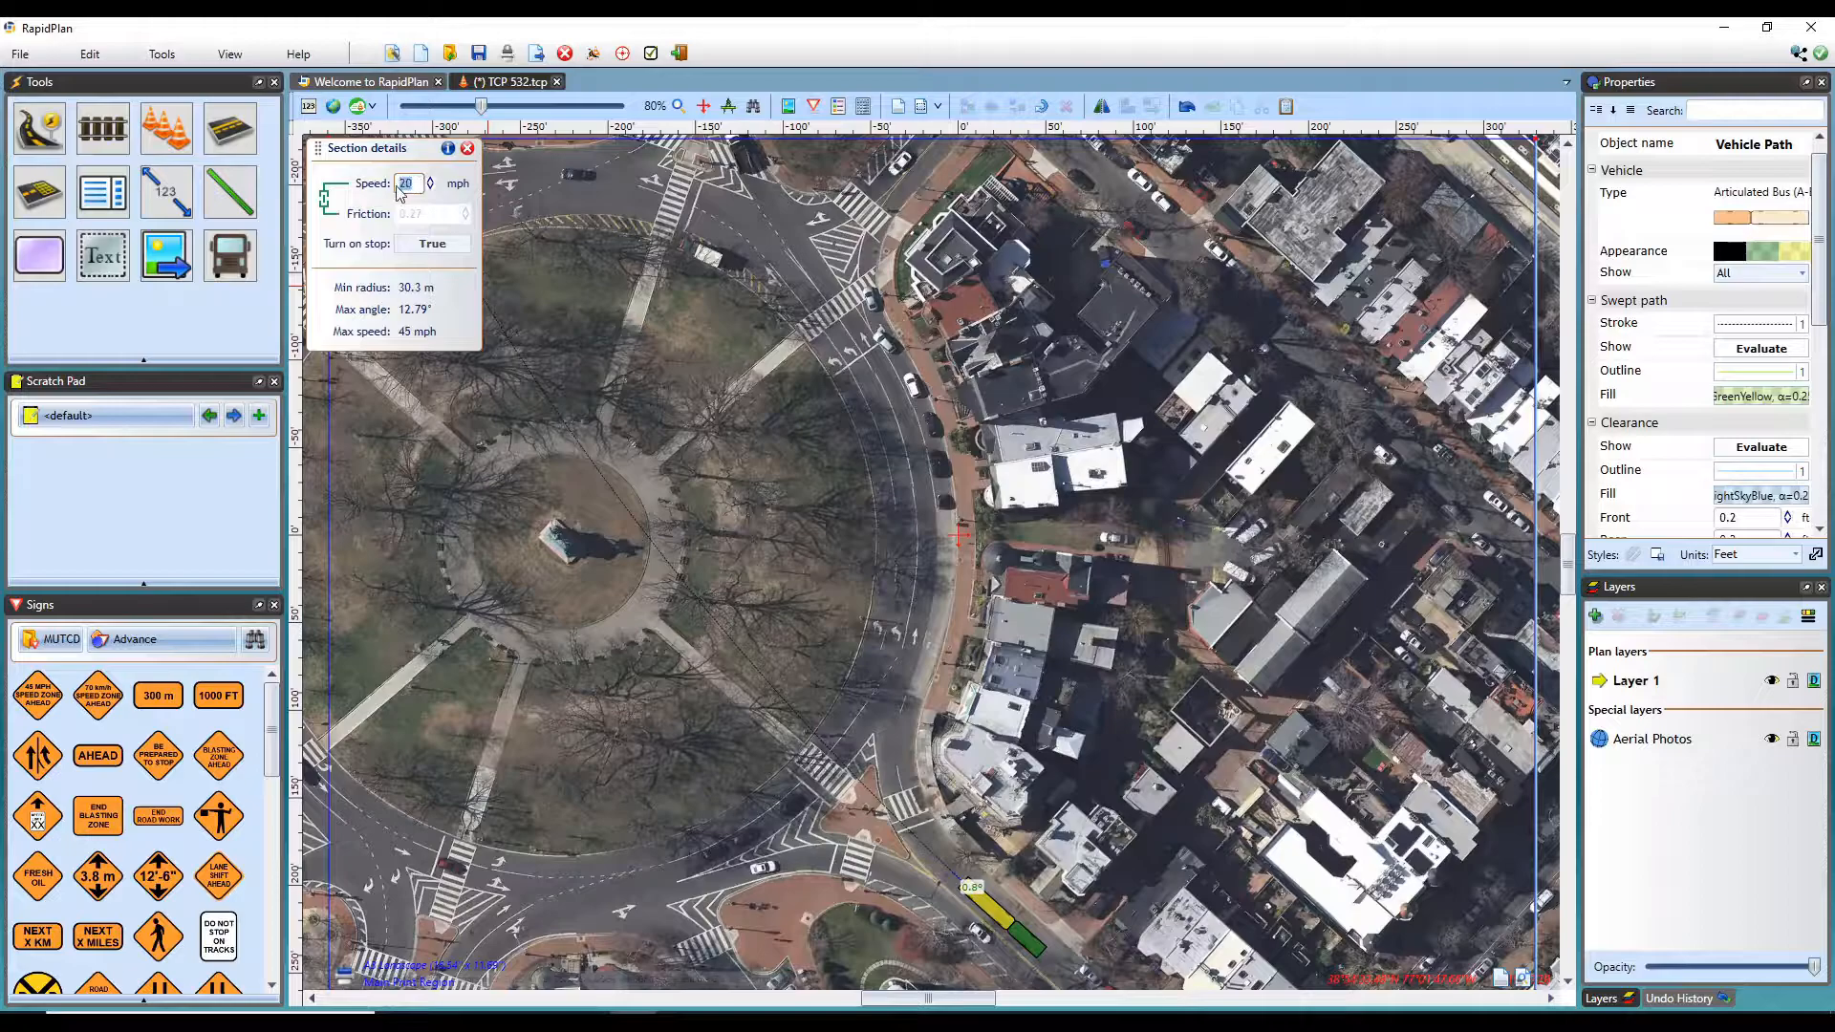
type("5")
left_click(330, 200)
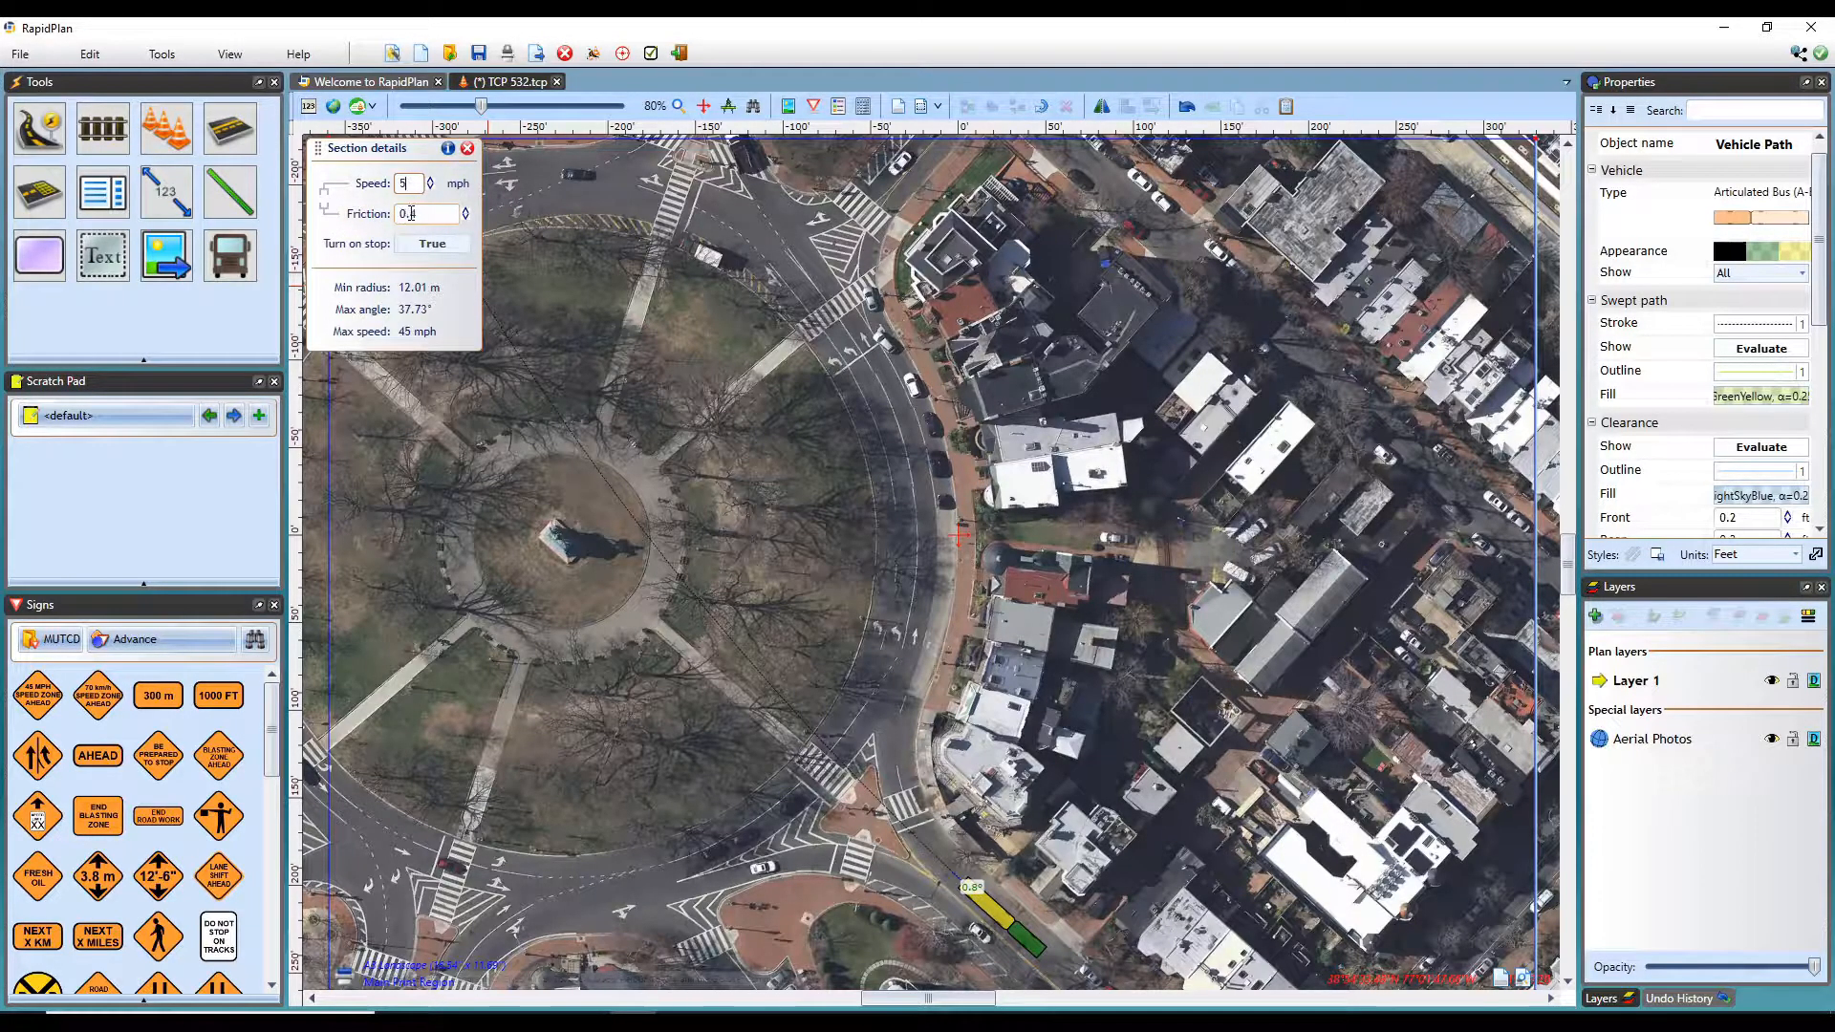
left_click(330, 201)
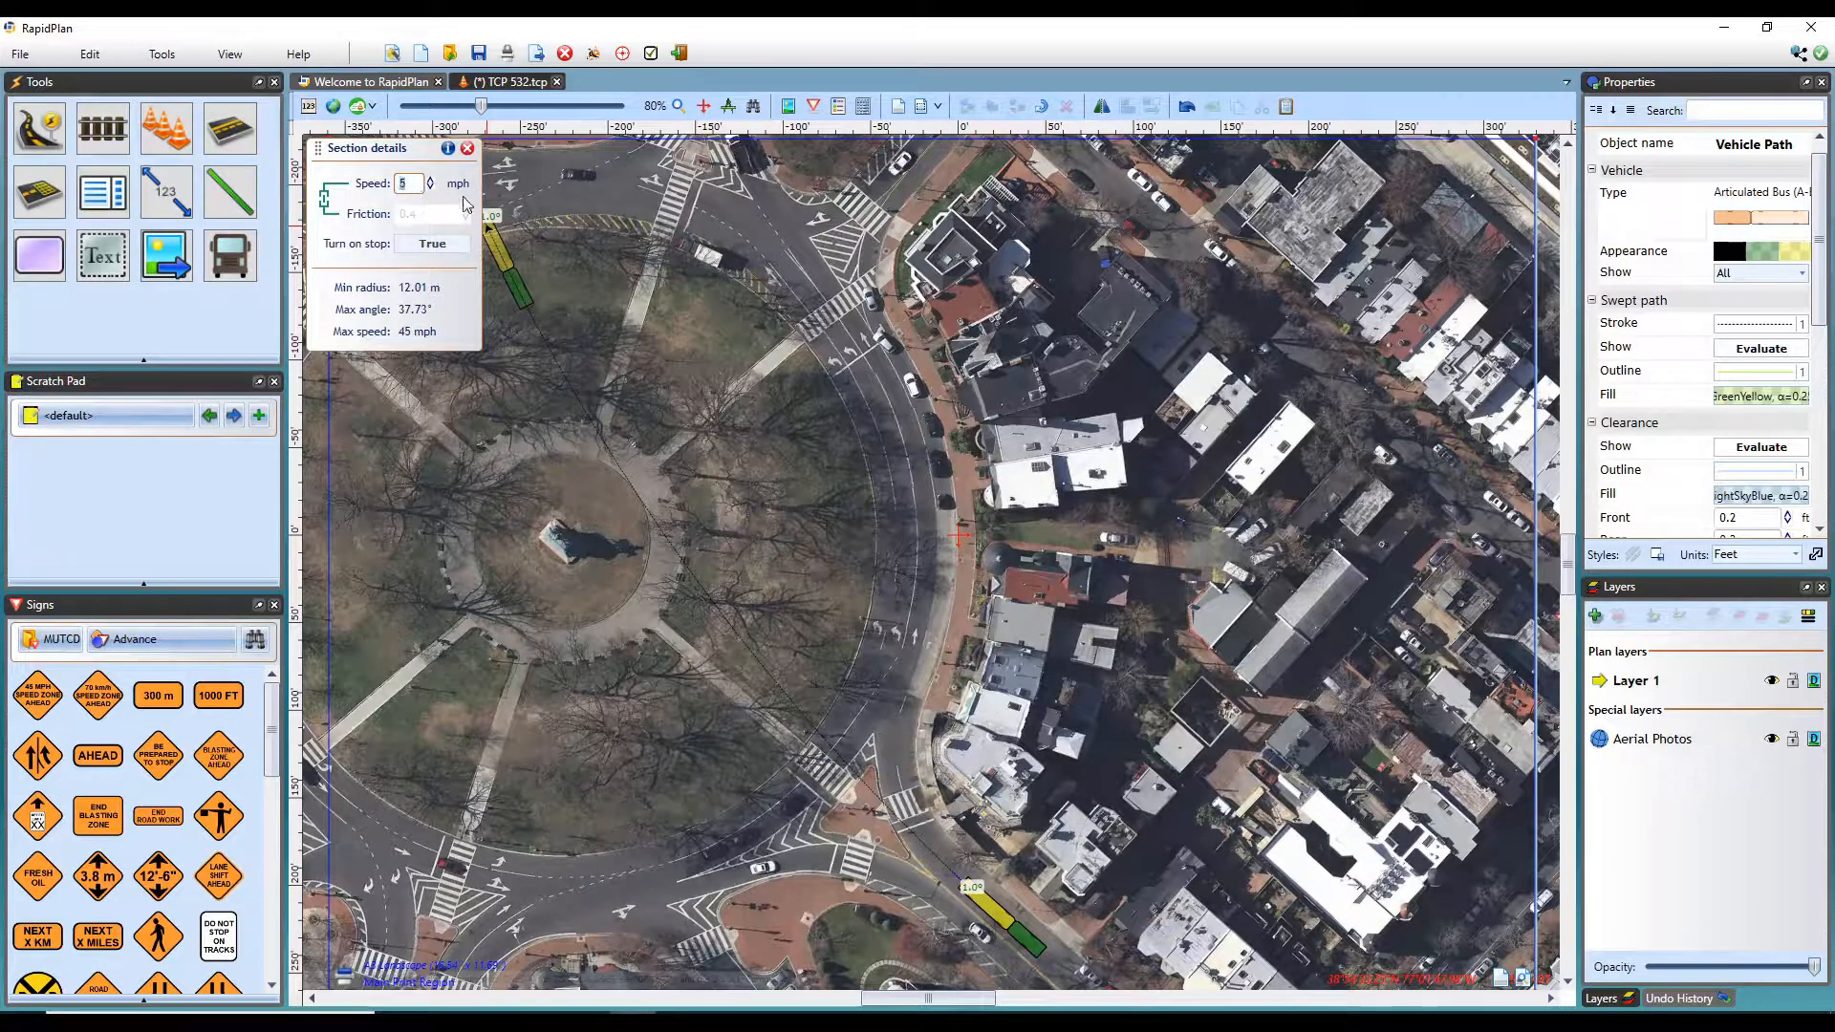
type("15")
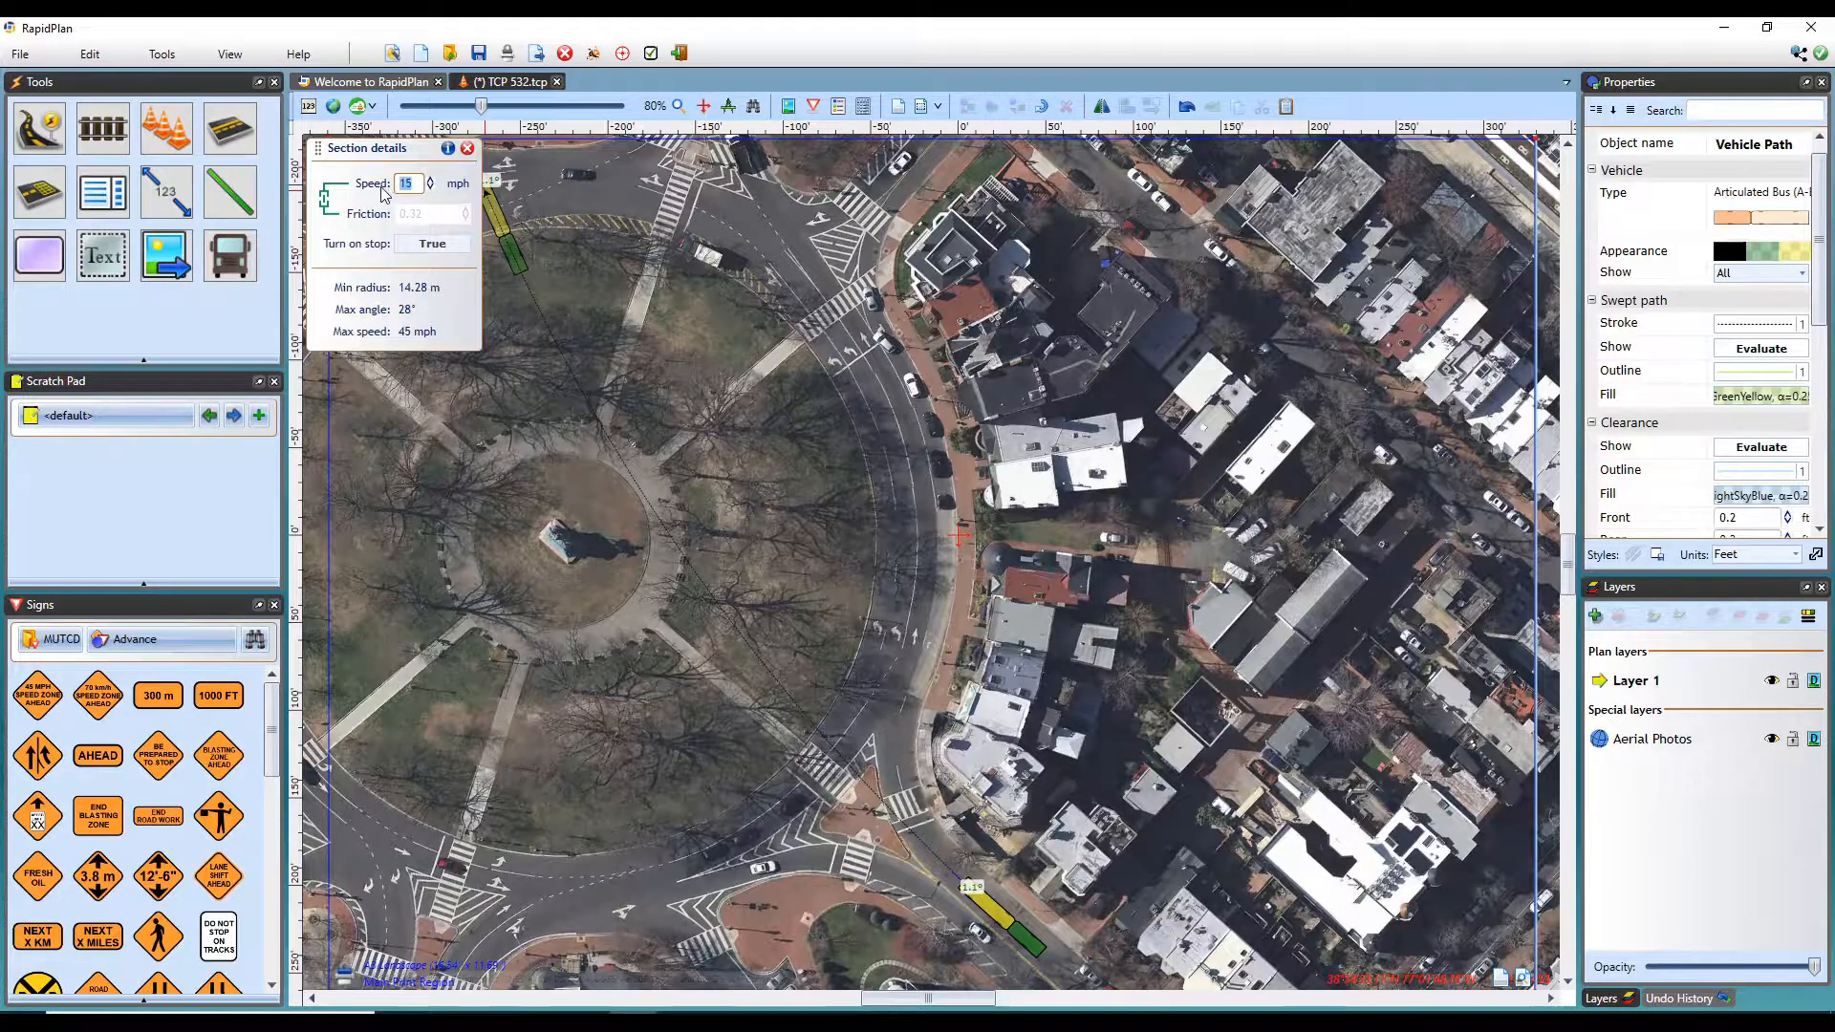
type("5")
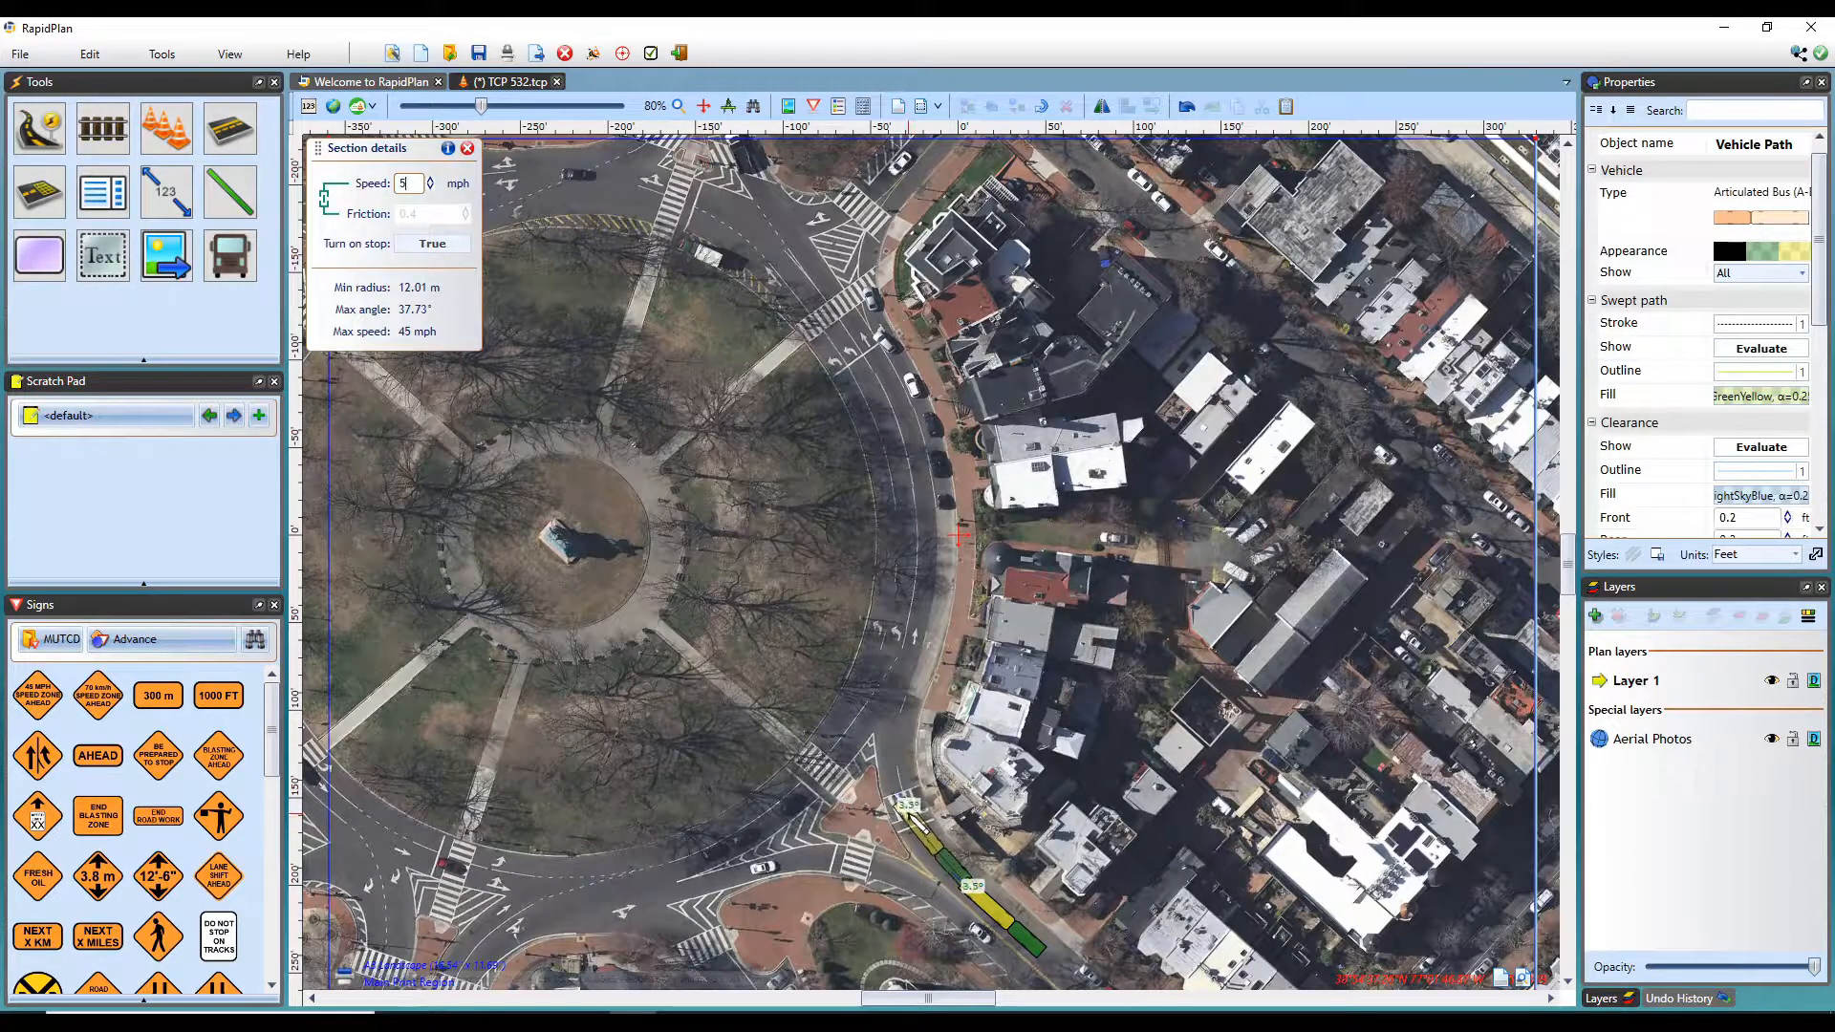
- Draw the bus path northward along the road on the circle's east side with six positions up to the northern junction, and finish it
left_click(899, 785)
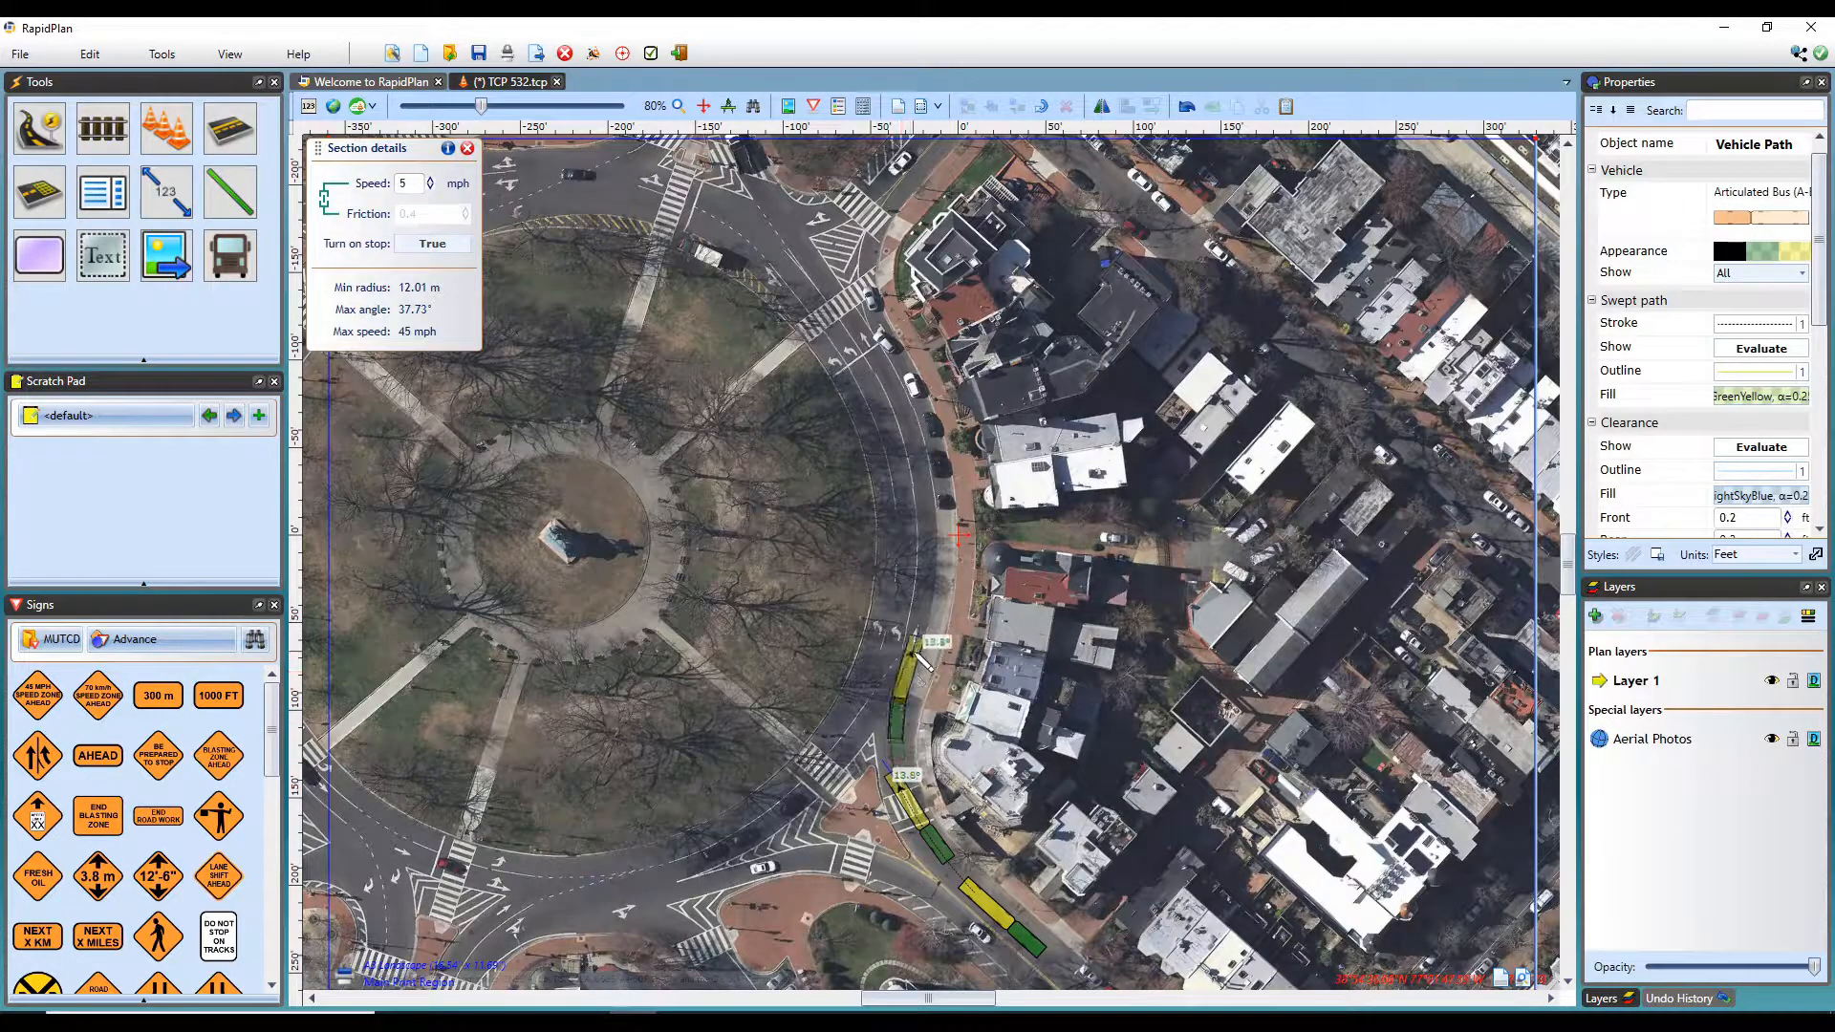
left_click(914, 637)
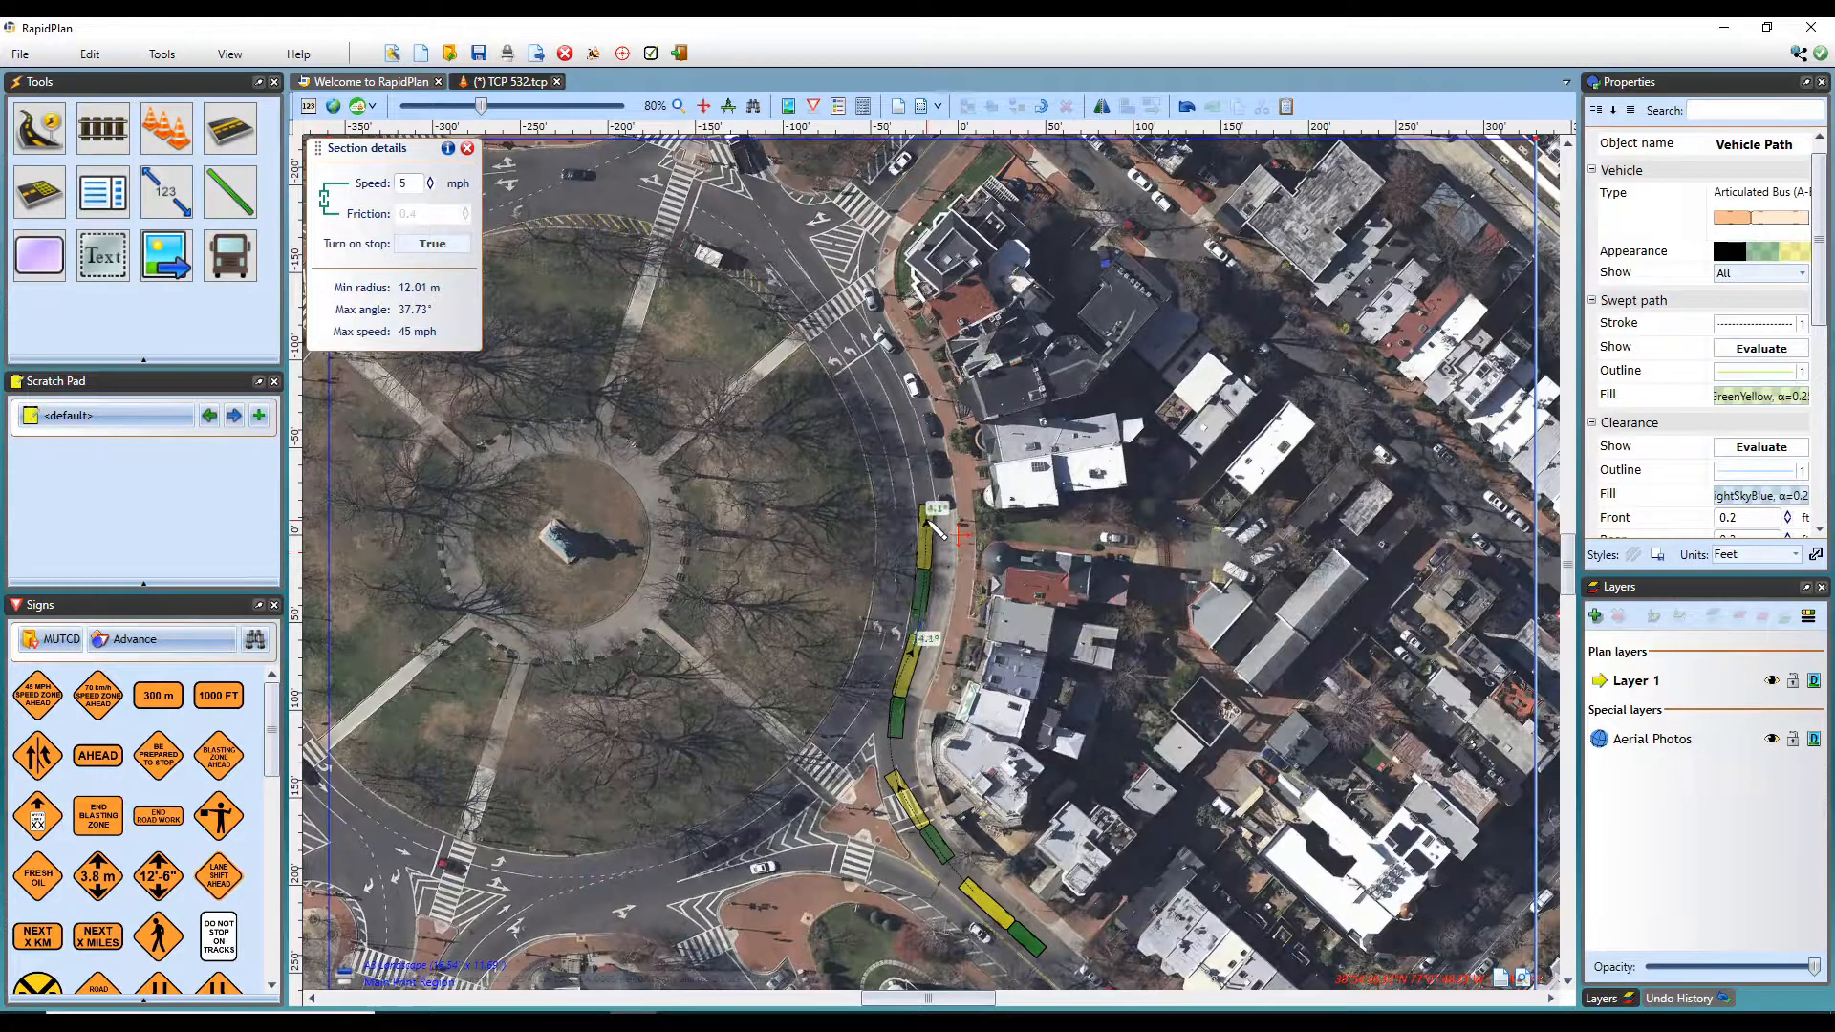
left_click(926, 497)
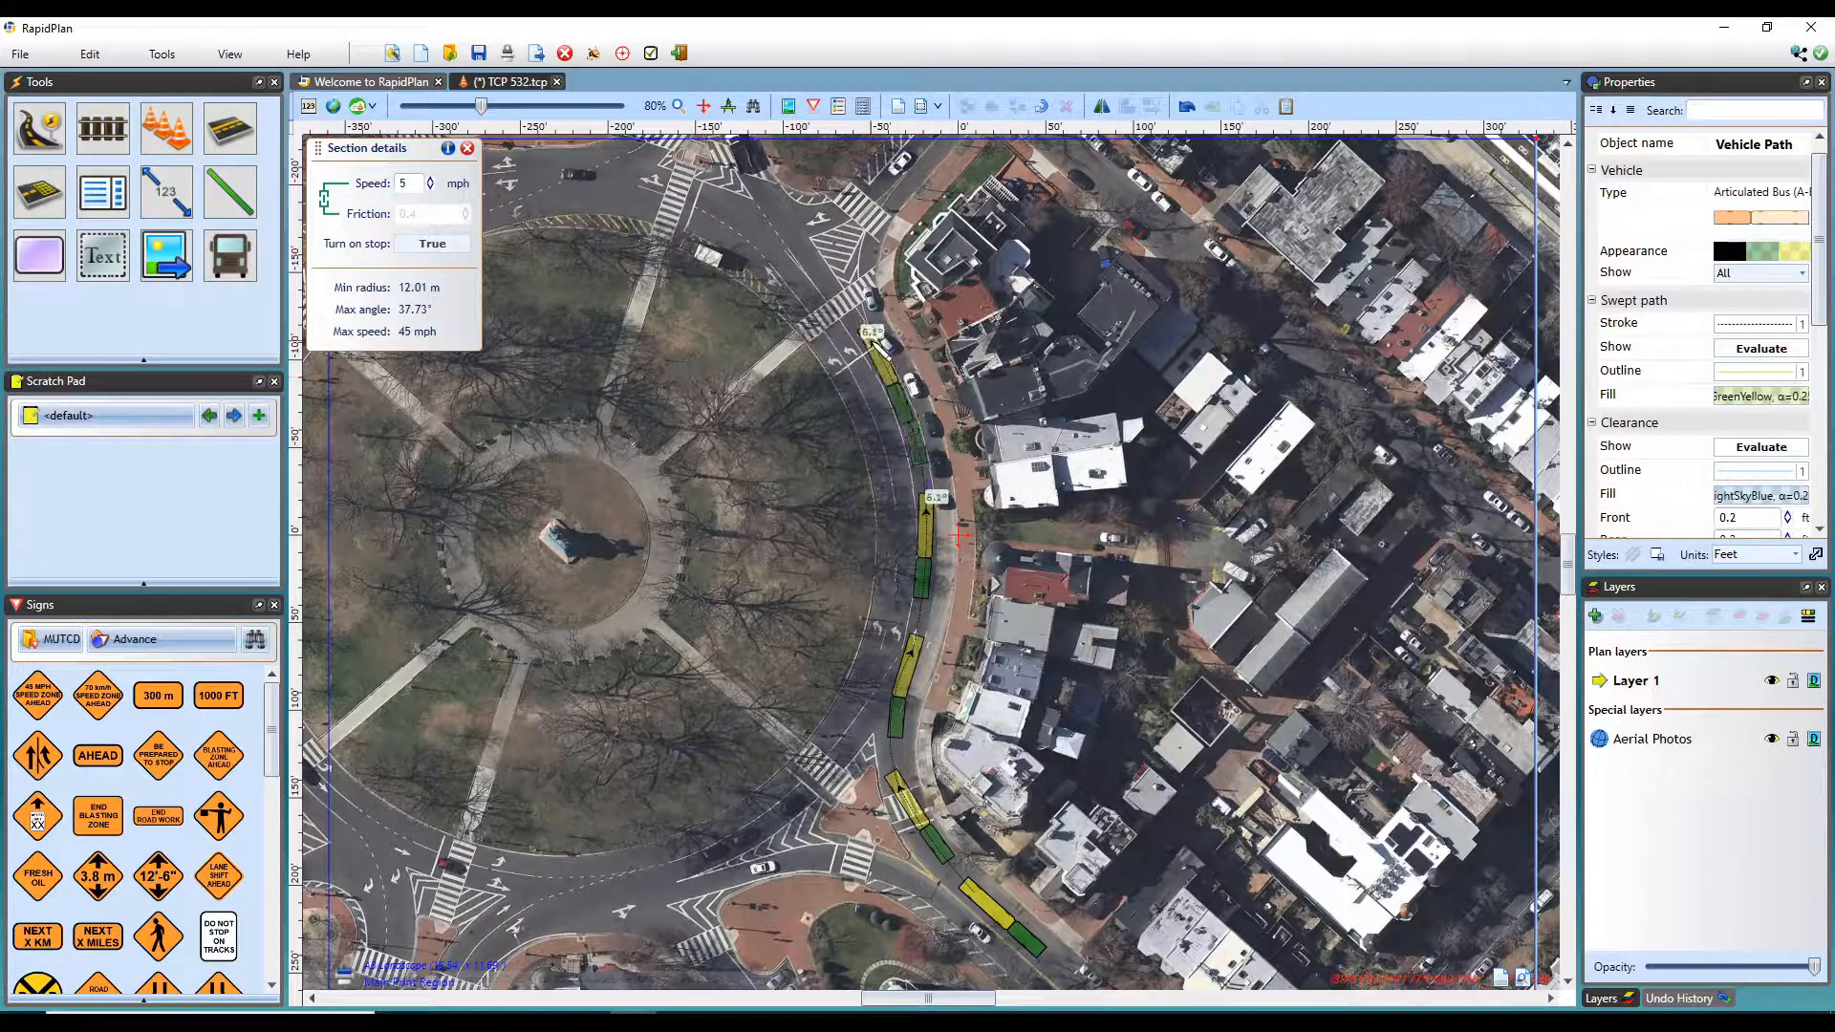
left_click(872, 342)
left_click(794, 232)
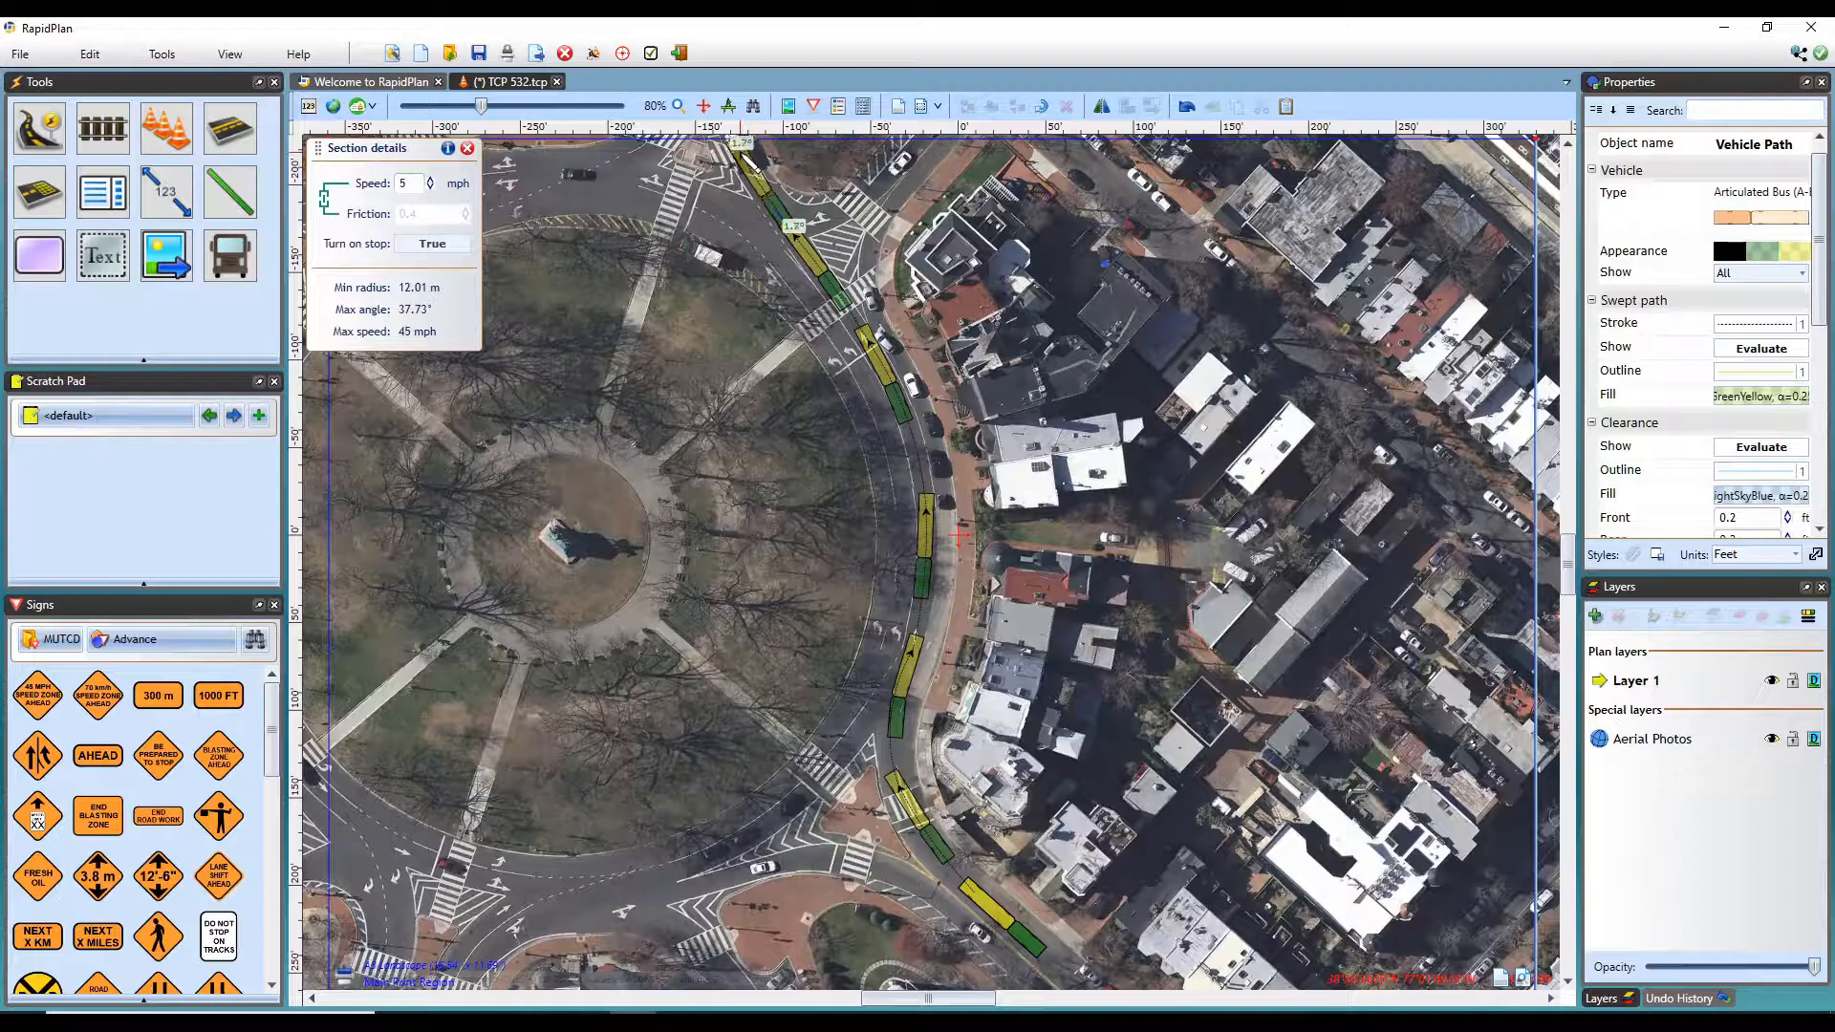
left_click(747, 151)
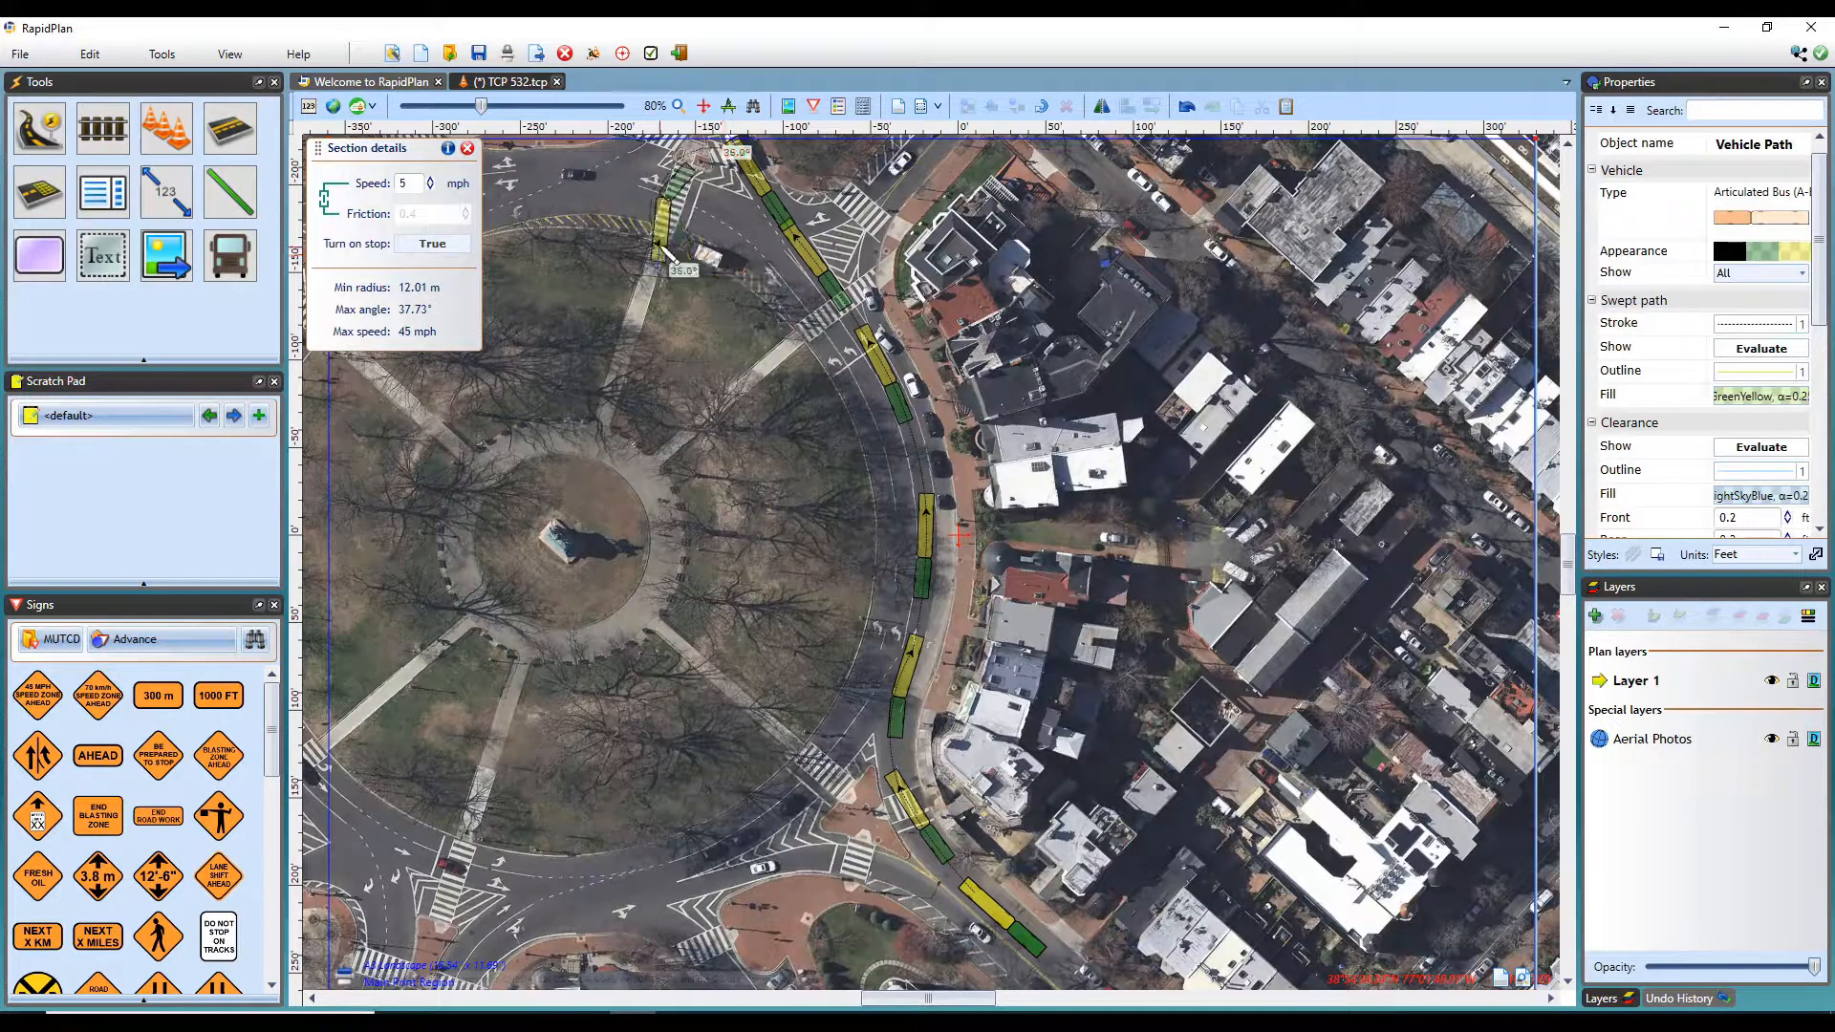
right_click(685, 265)
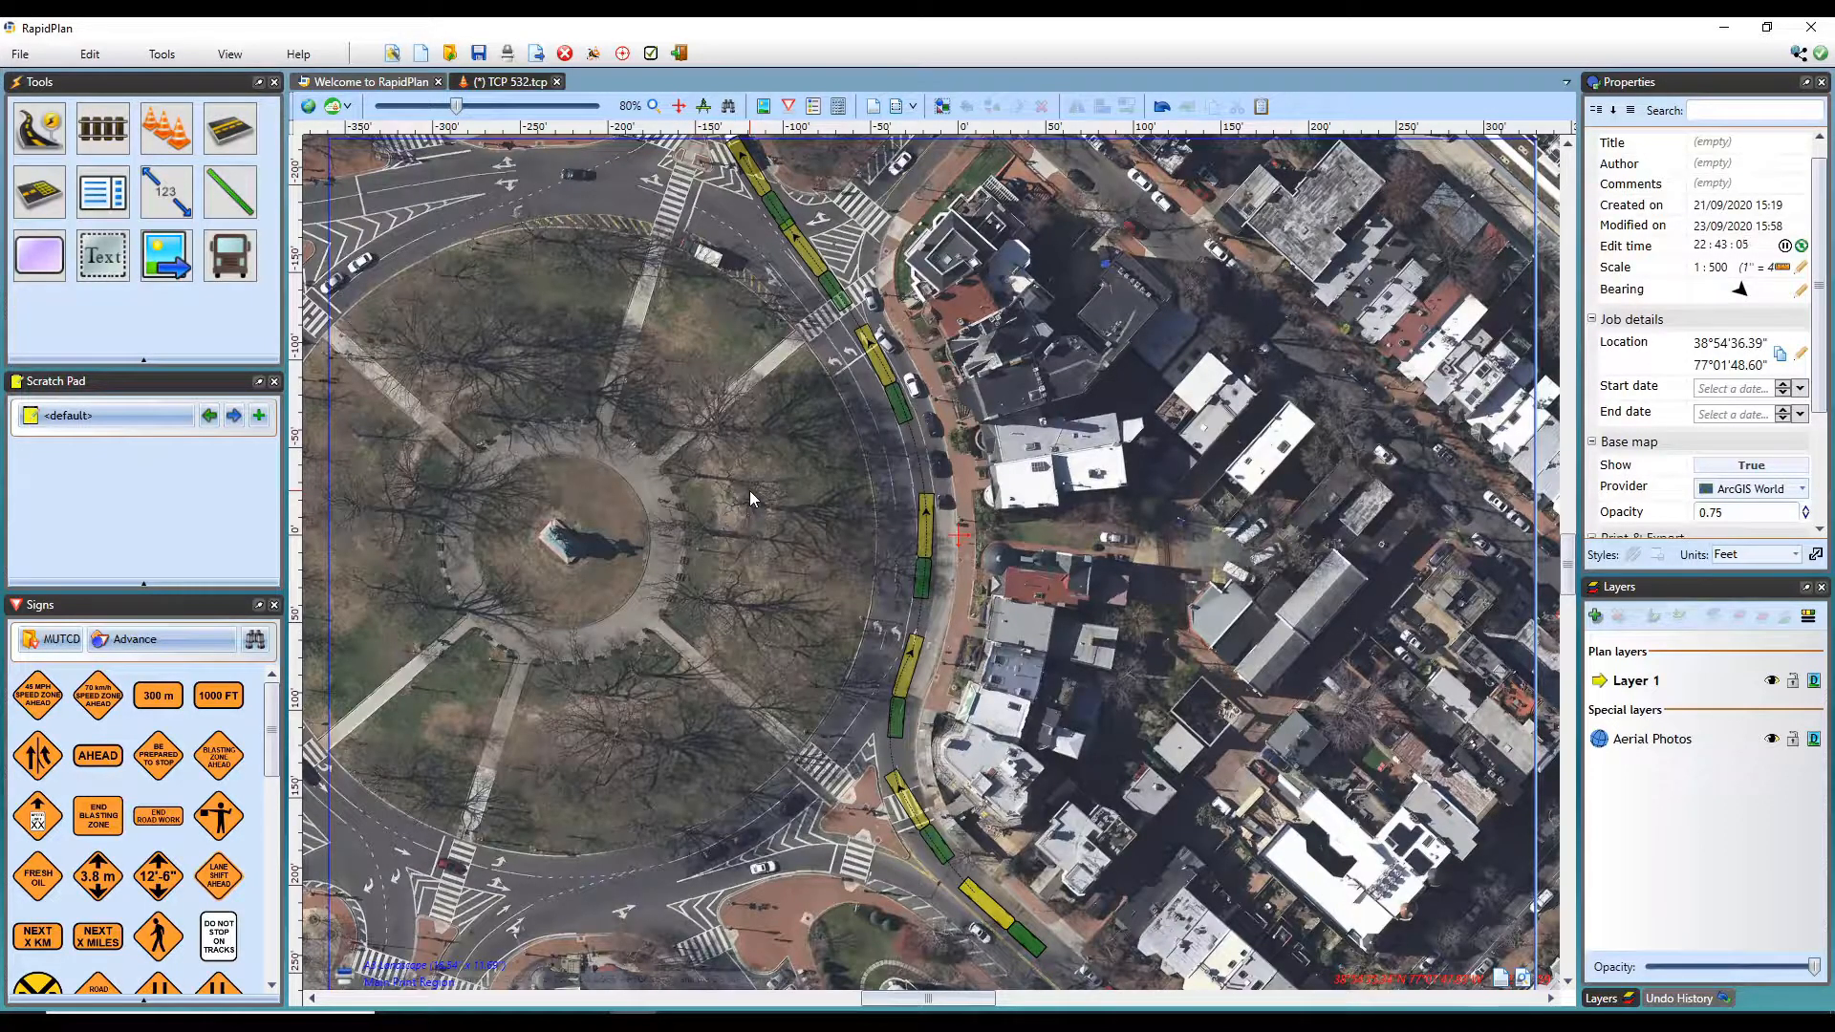
- Select the bus path and shift its position midway along the circle's east side slightly back and toward the outer curb
left_click(933, 532)
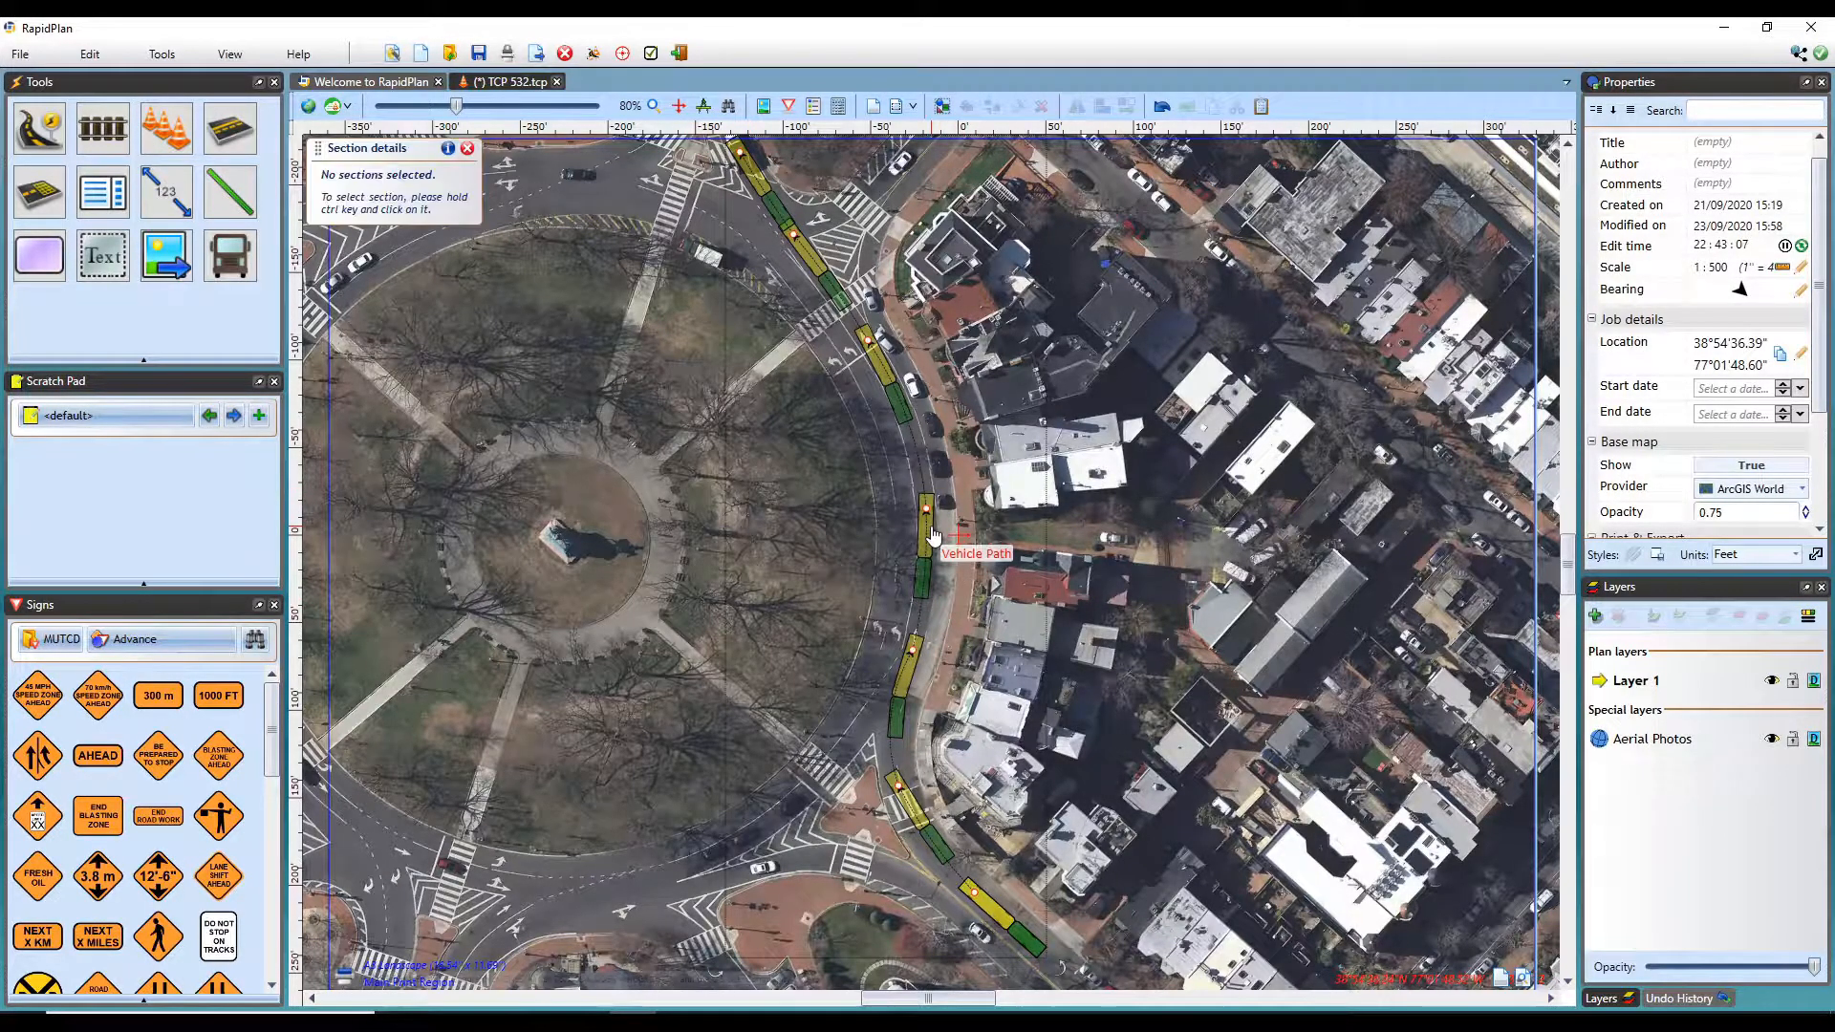
scroll(925, 523, "up", 5)
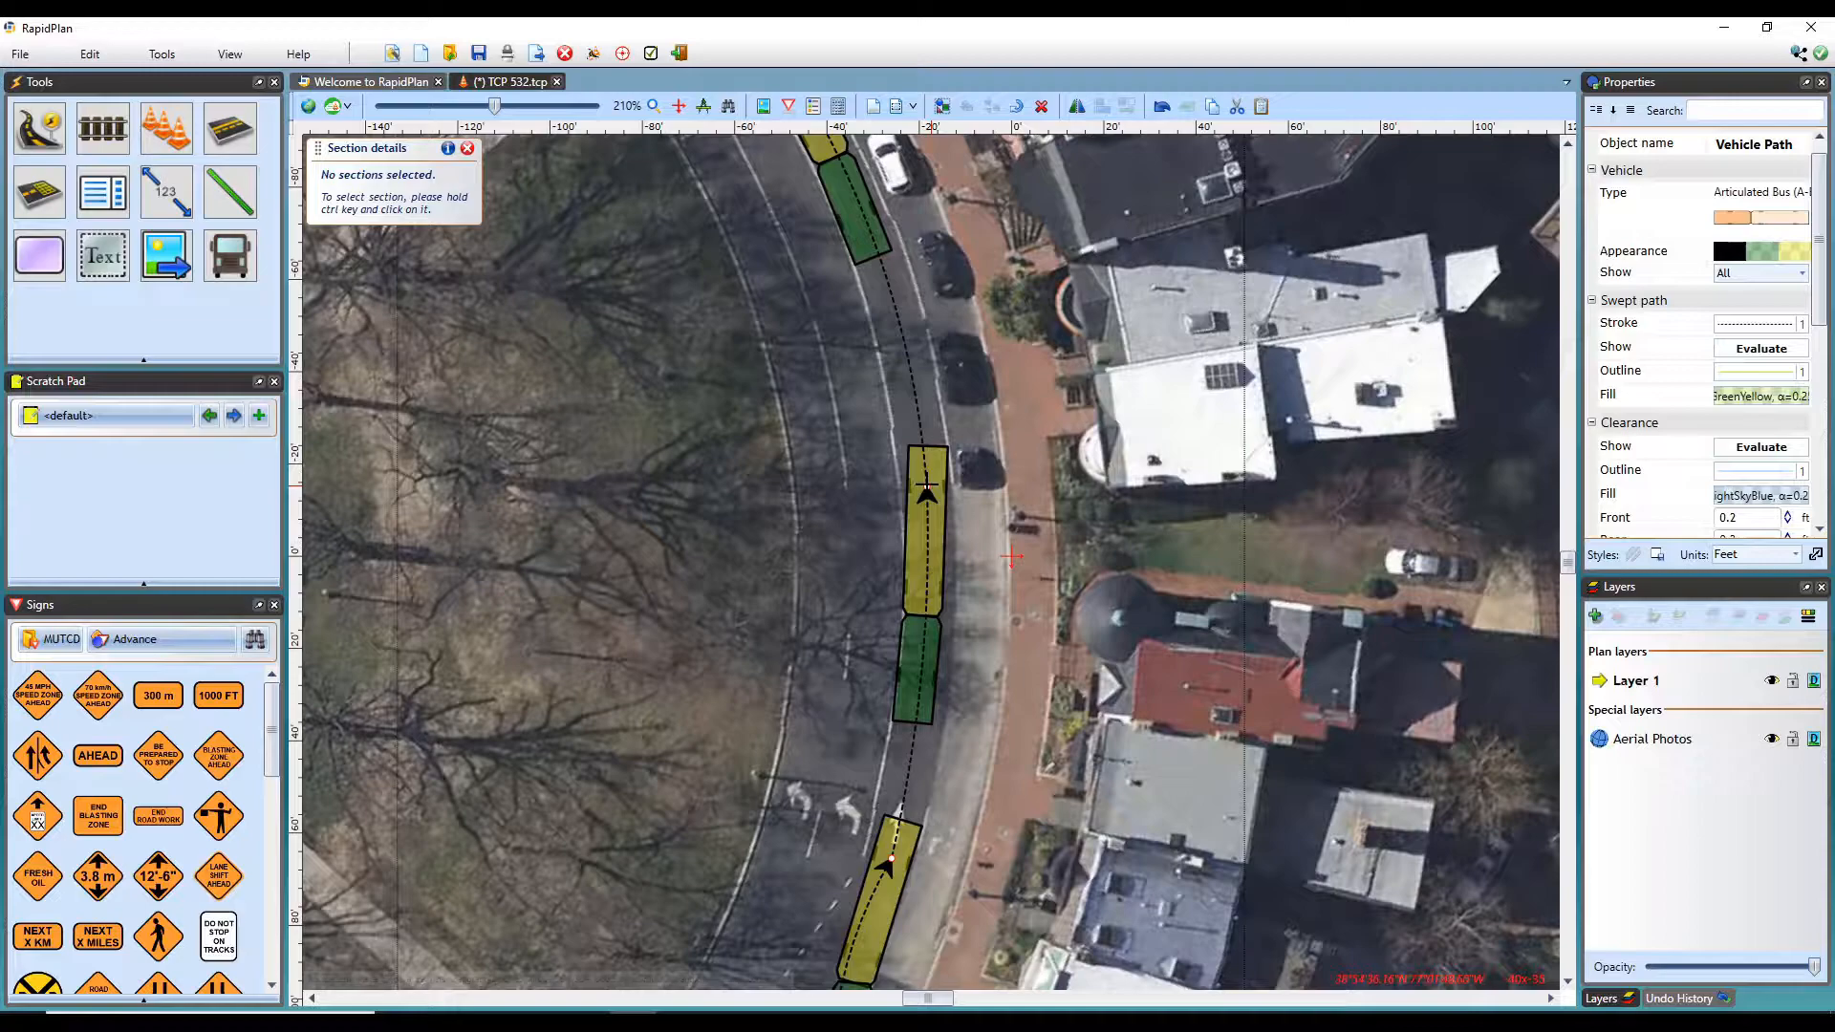
mouse_move(927, 488)
left_mouse_down()
mouse_move(870, 491)
mouse_move(938, 481)
mouse_move(931, 503)
left_mouse_up()
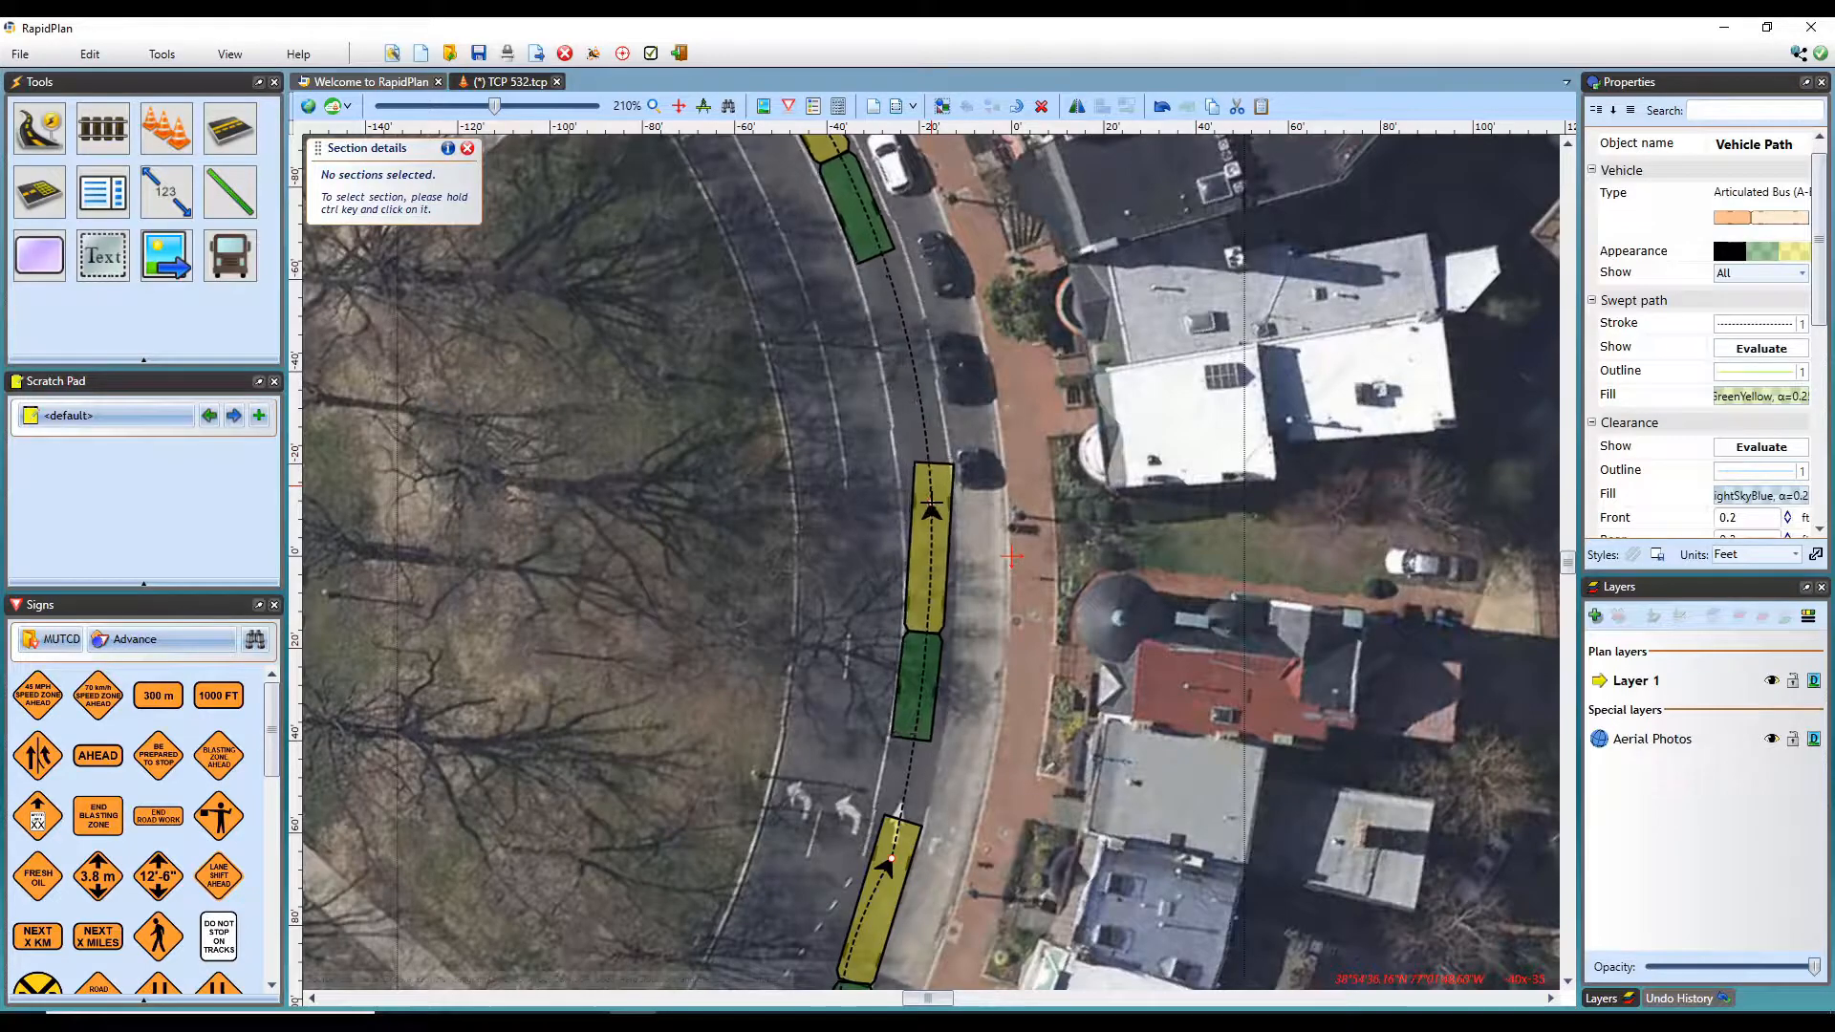
scroll(956, 557, "down", 5)
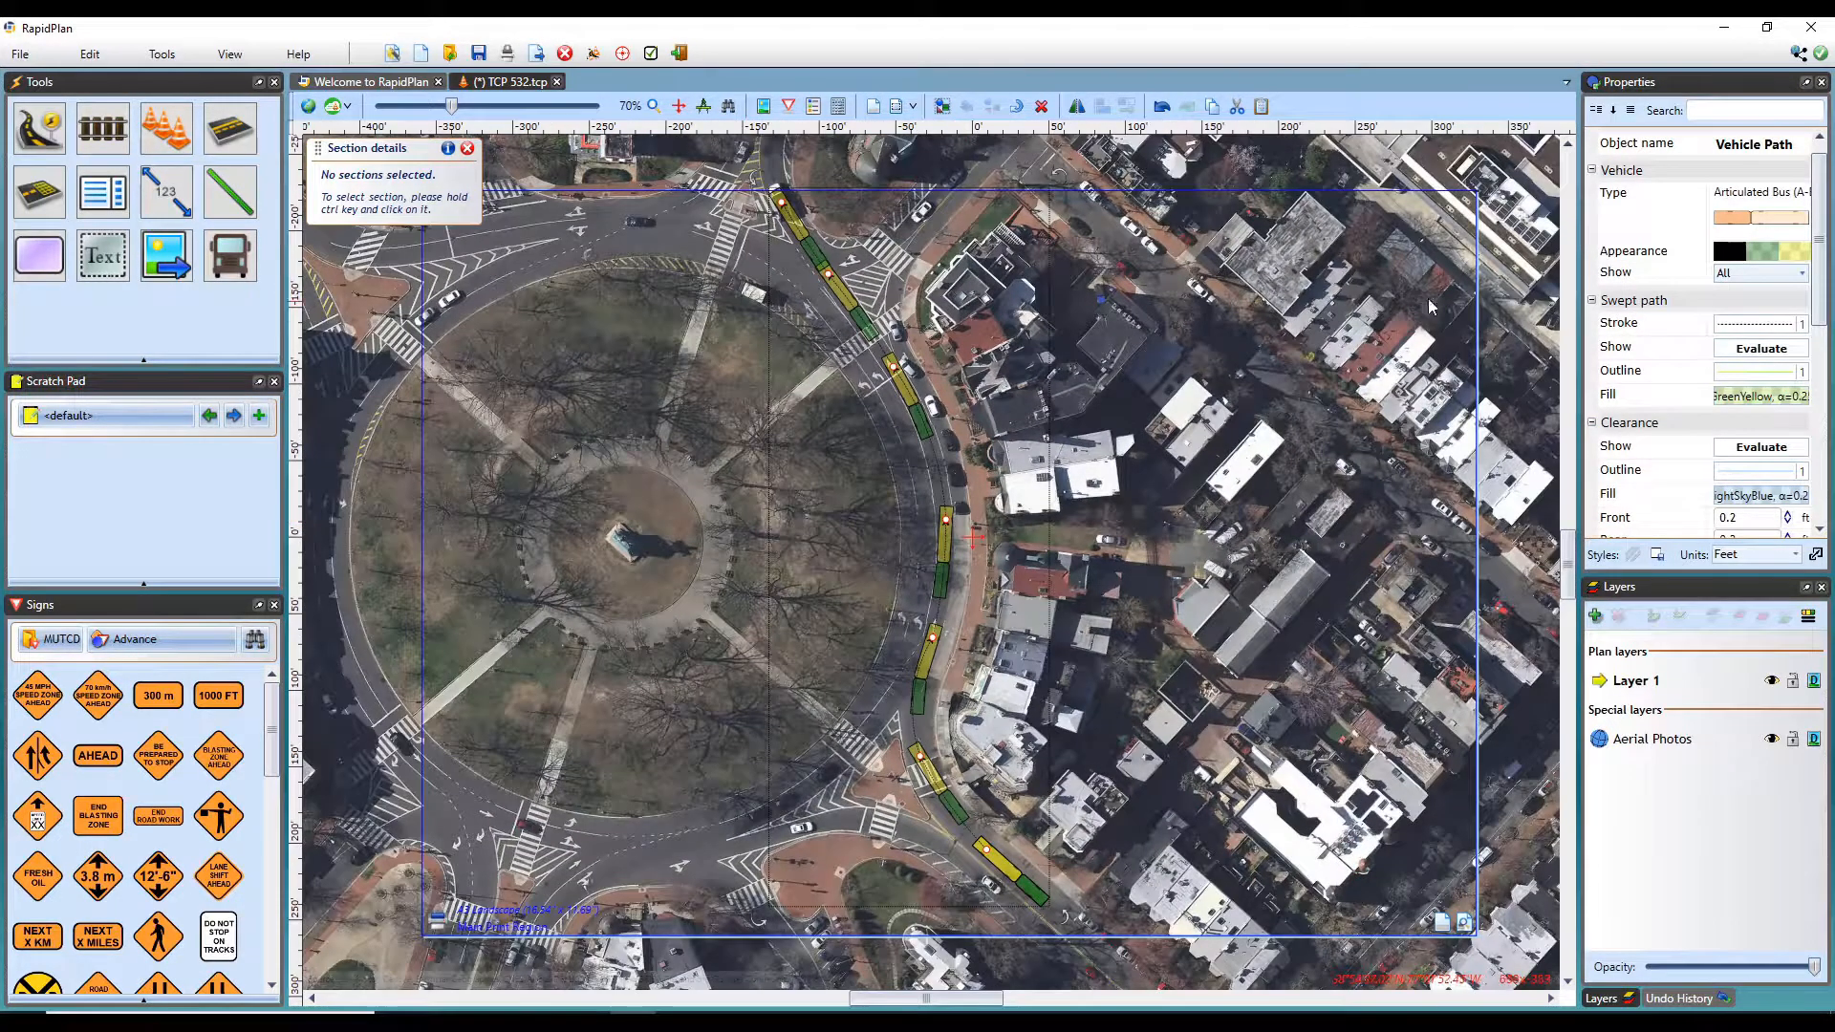
- Set the path's vehicle display to None, and switch it back to All
left_click(1801, 275)
left_click(1762, 300)
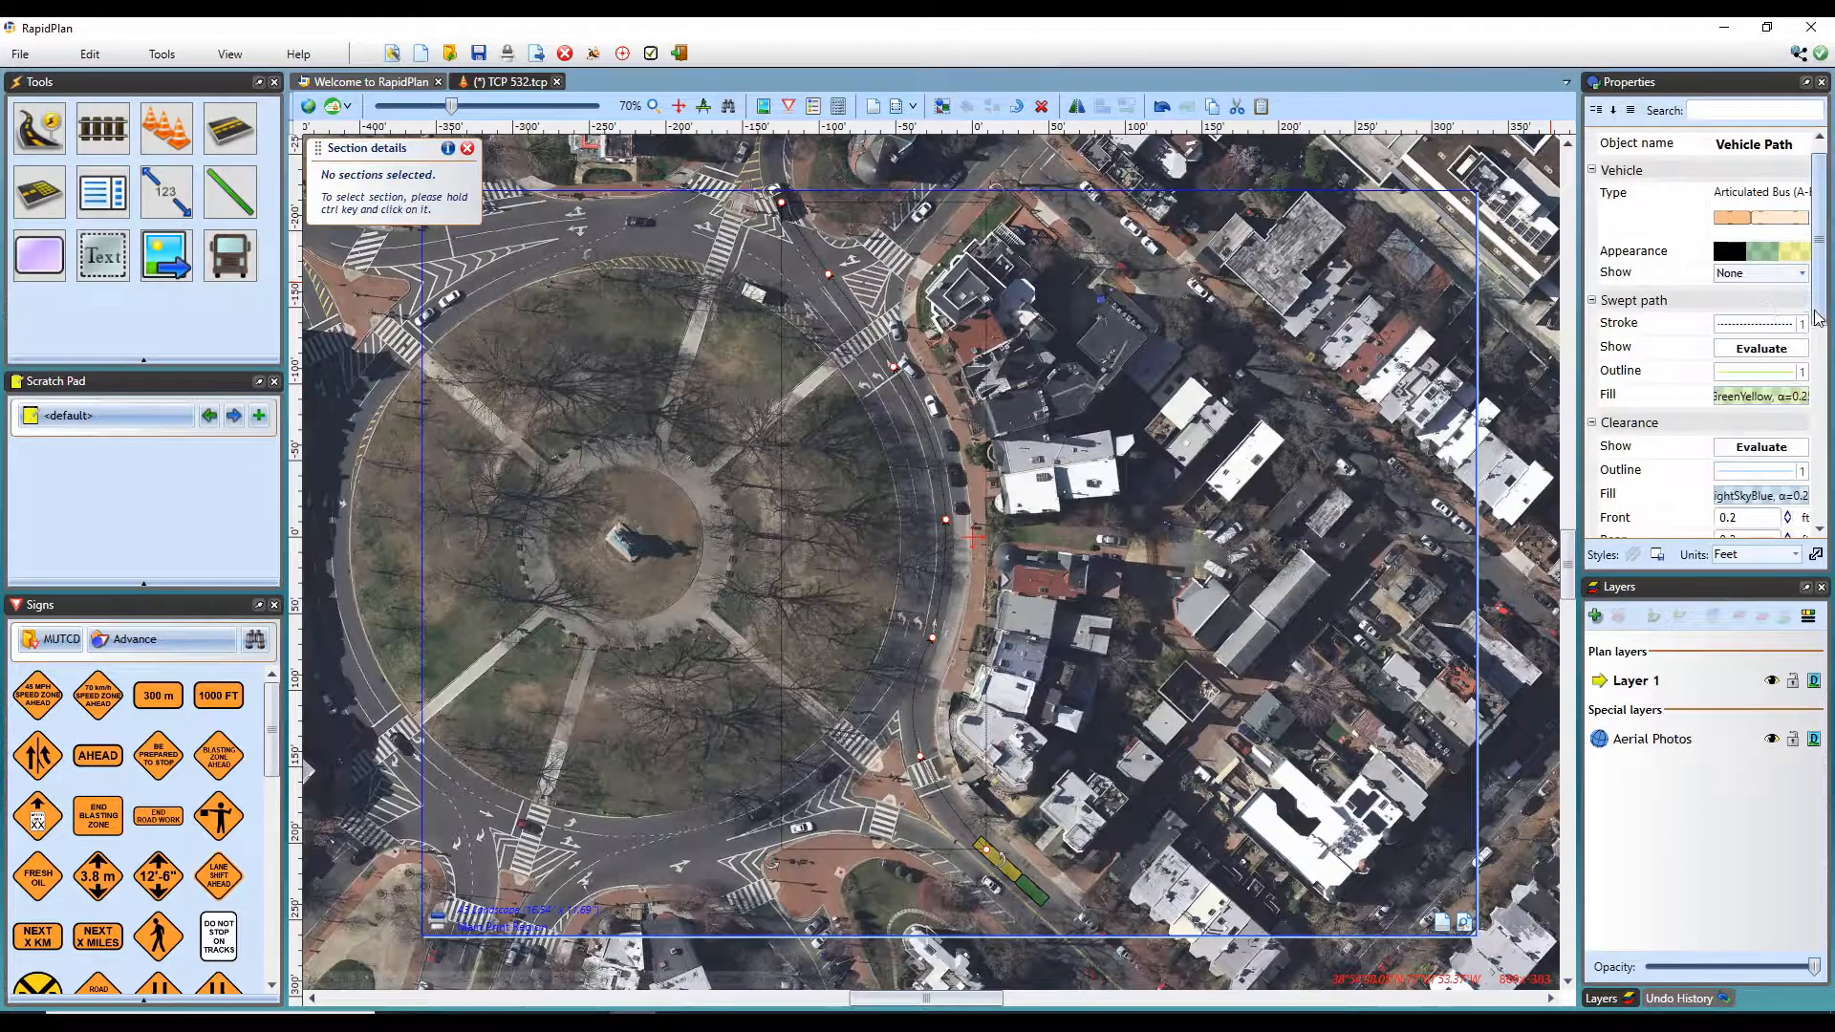
left_click(1802, 276)
left_click(1731, 368)
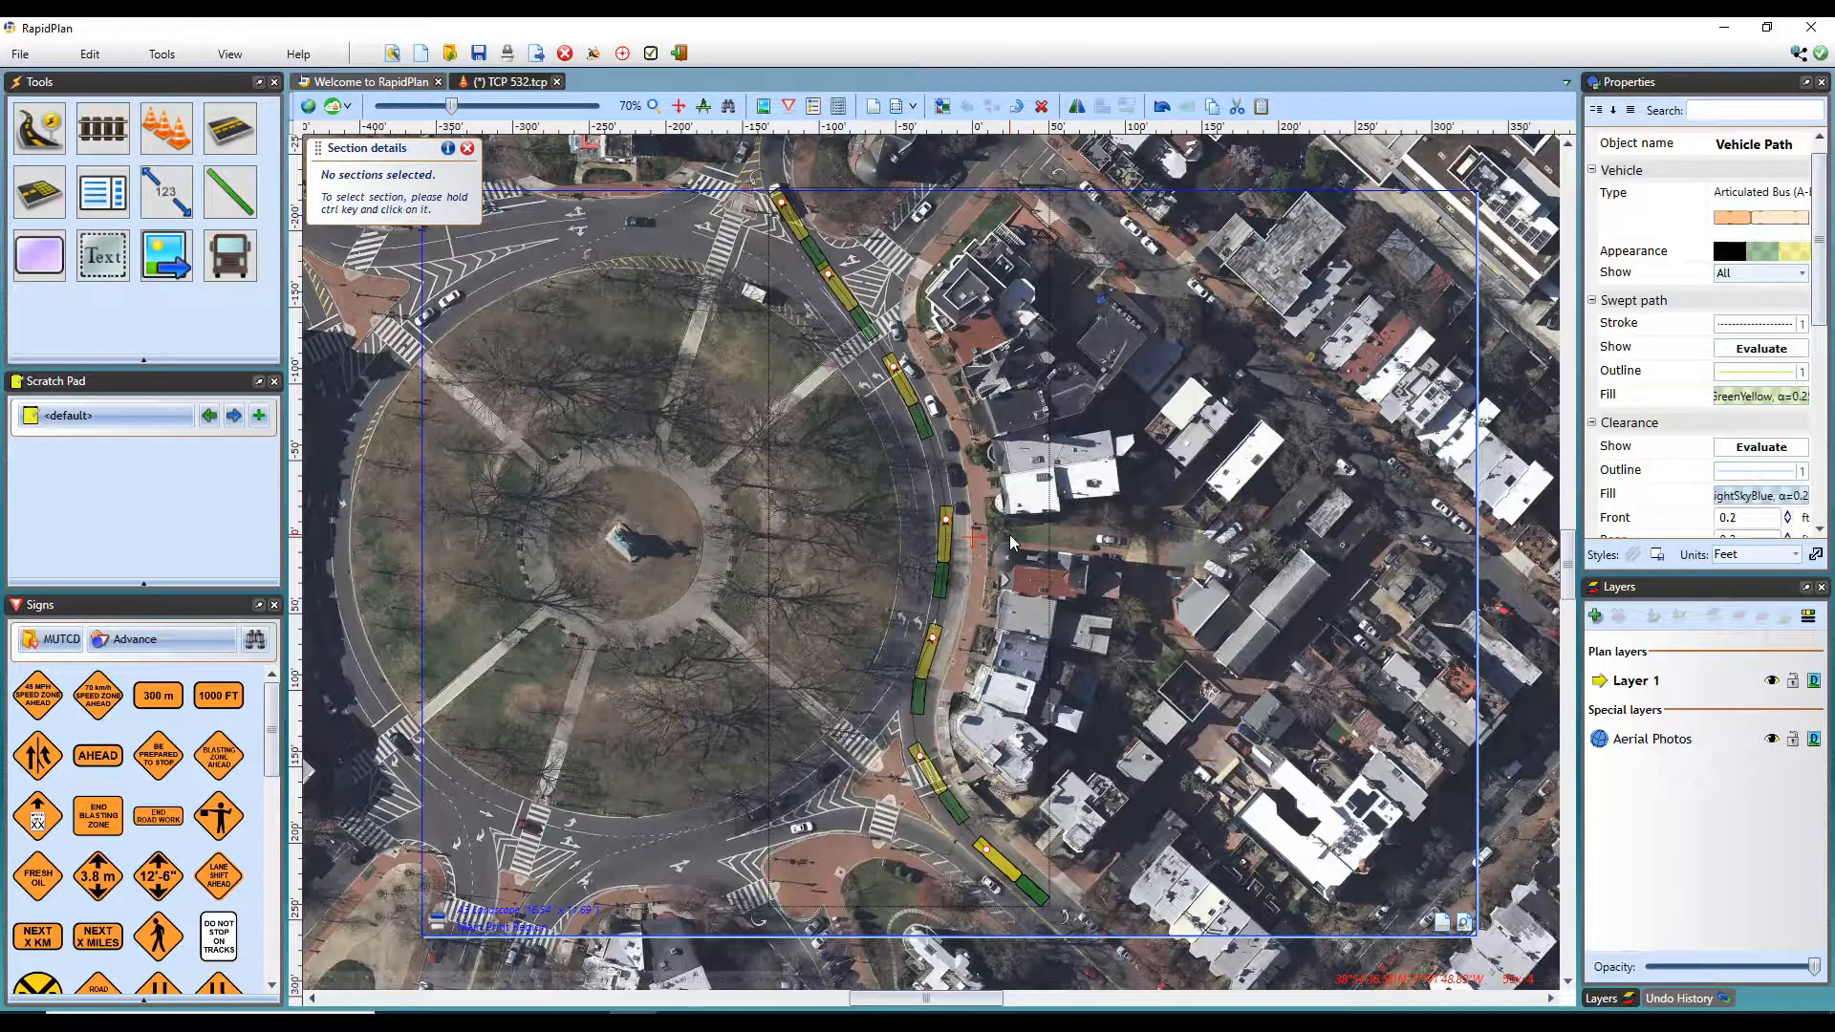
- Adjust the same middle bus position again, moving it slightly back and toward the circle's center
scroll(953, 544, "up", 5)
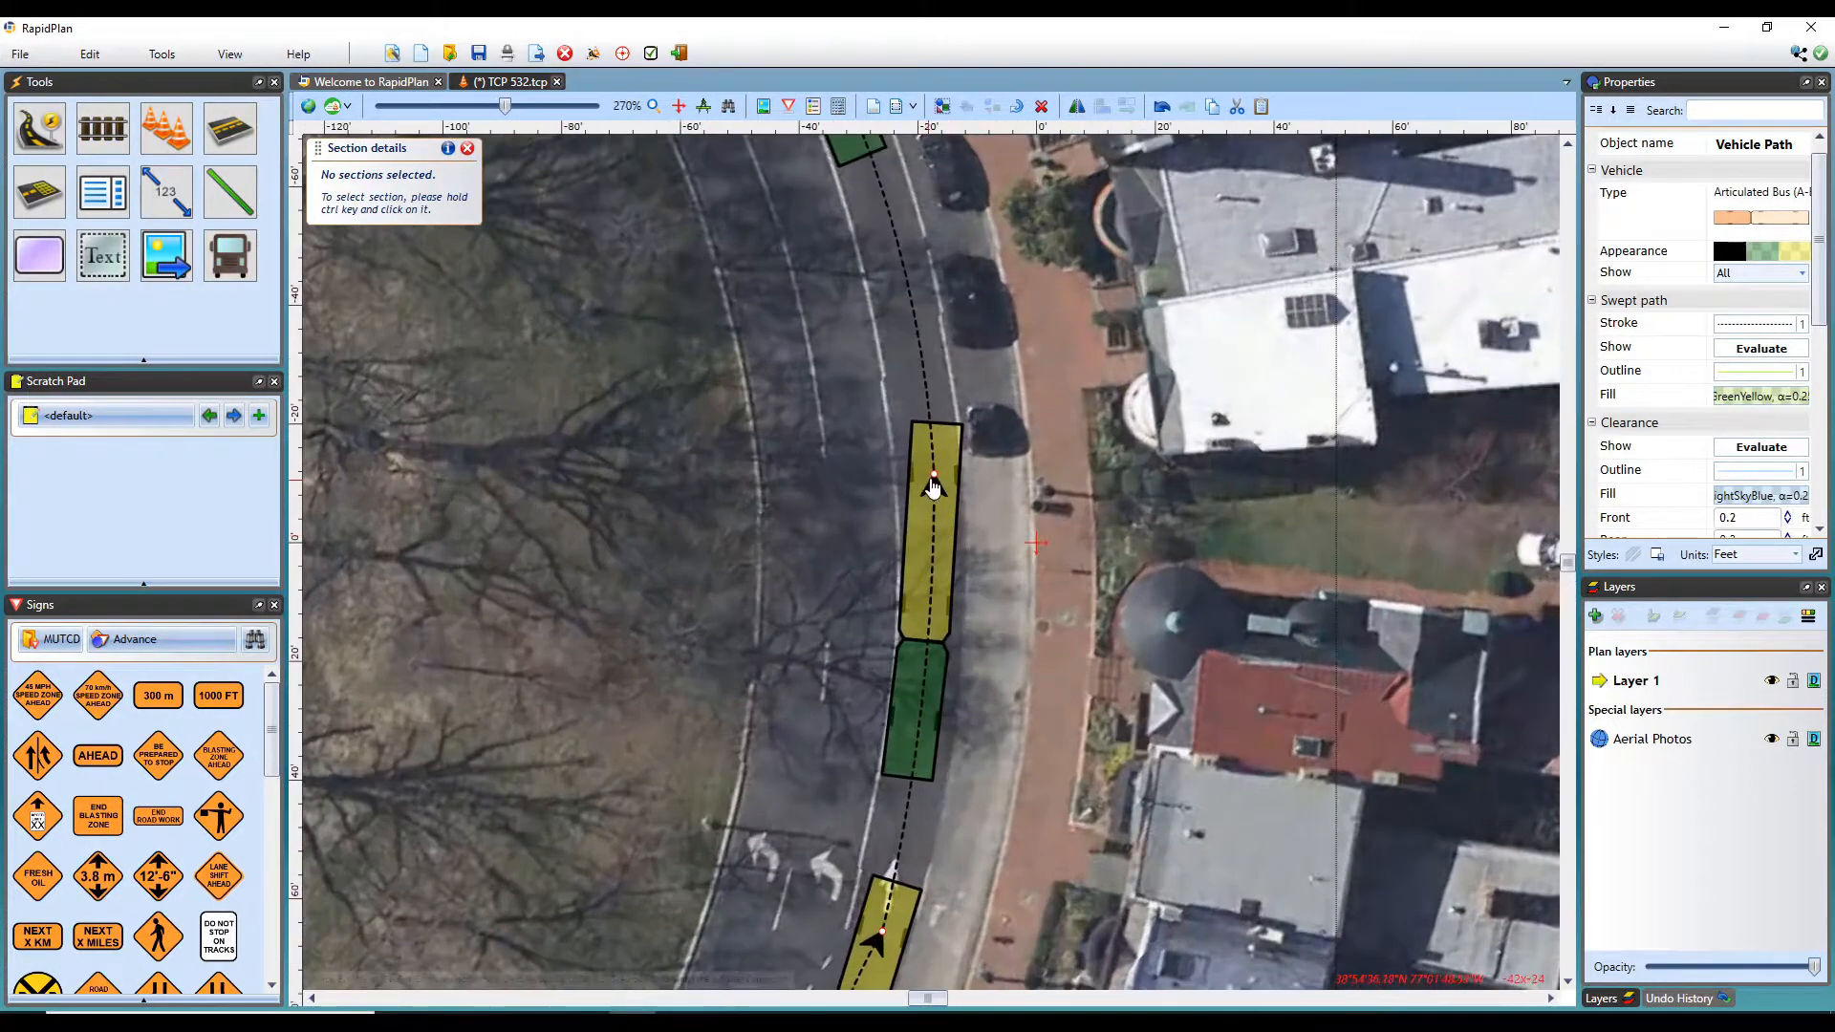
mouse_move(933, 475)
left_mouse_down()
mouse_move(787, 492)
mouse_move(964, 497)
mouse_move(796, 492)
mouse_move(928, 492)
left_mouse_up()
scroll(912, 428, "down", 6)
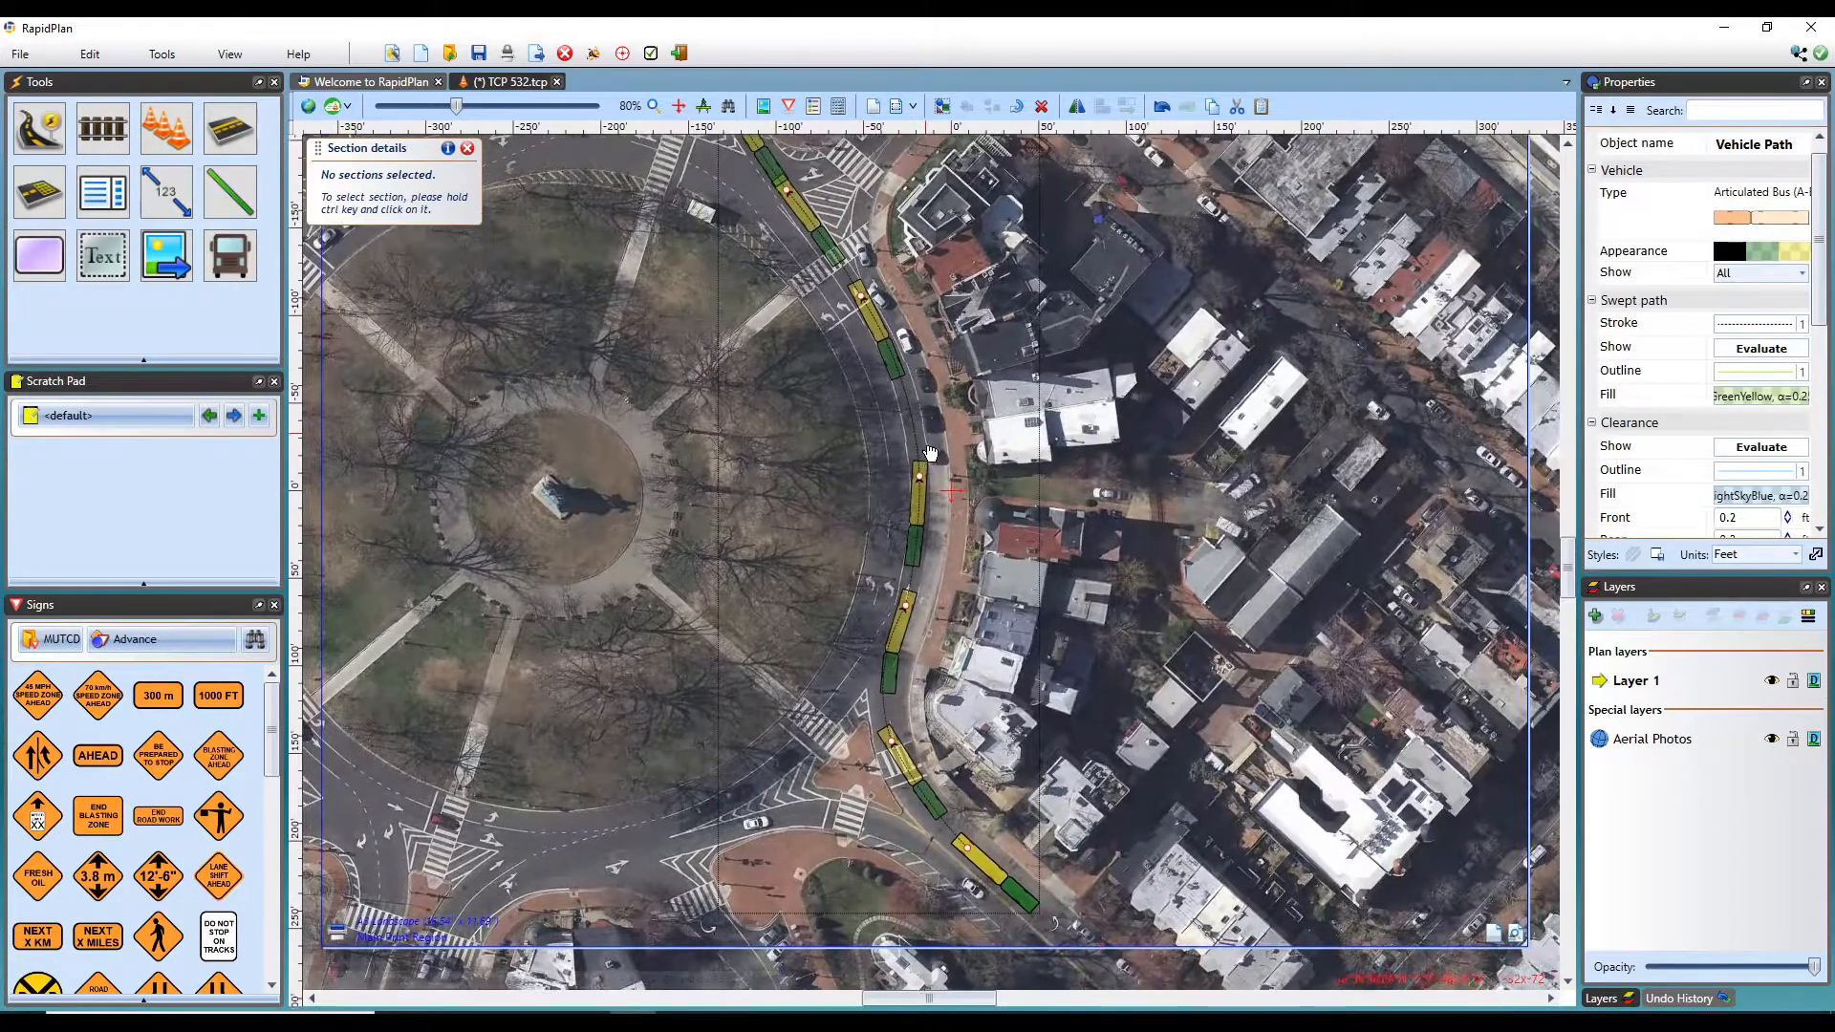
mouse_move(930, 453)
middle_mouse_down()
mouse_move(939, 497)
mouse_move(913, 480)
middle_mouse_up()
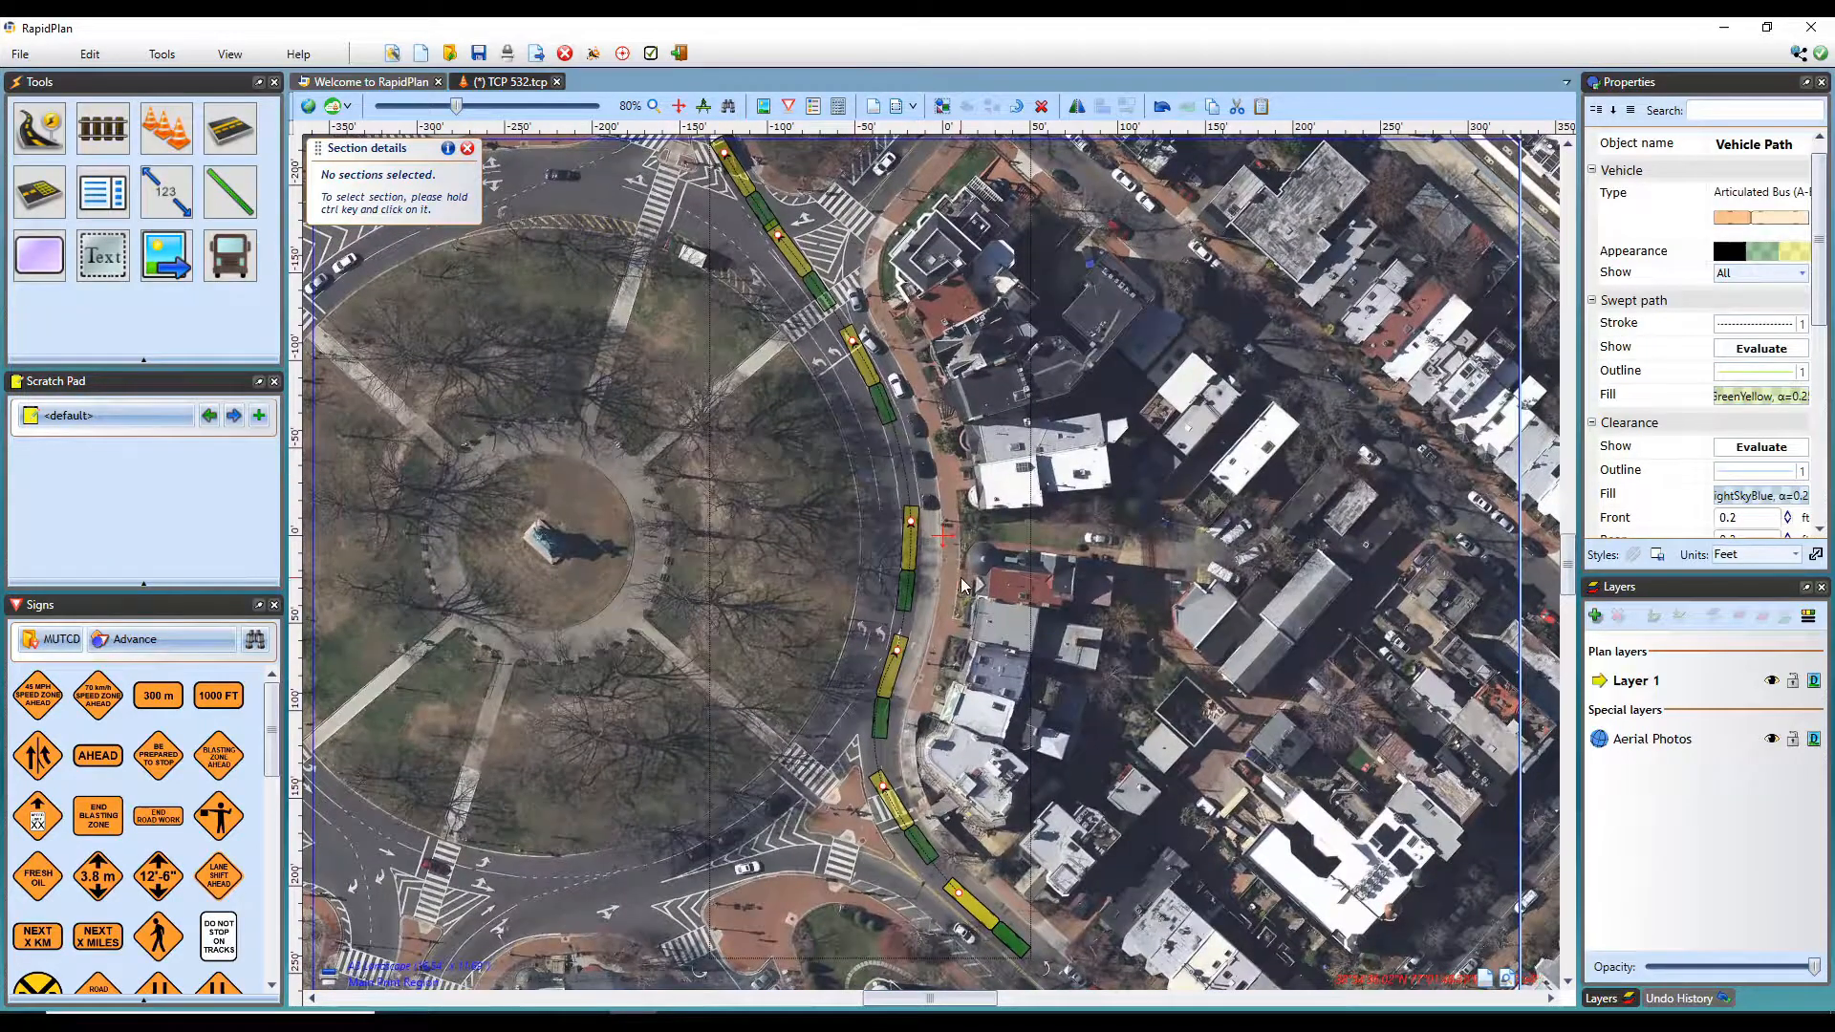
- Select the middle path section, toggle its Turn on stop setting off and back to True, and deselect the path
left_click(910, 566, "ctrl")
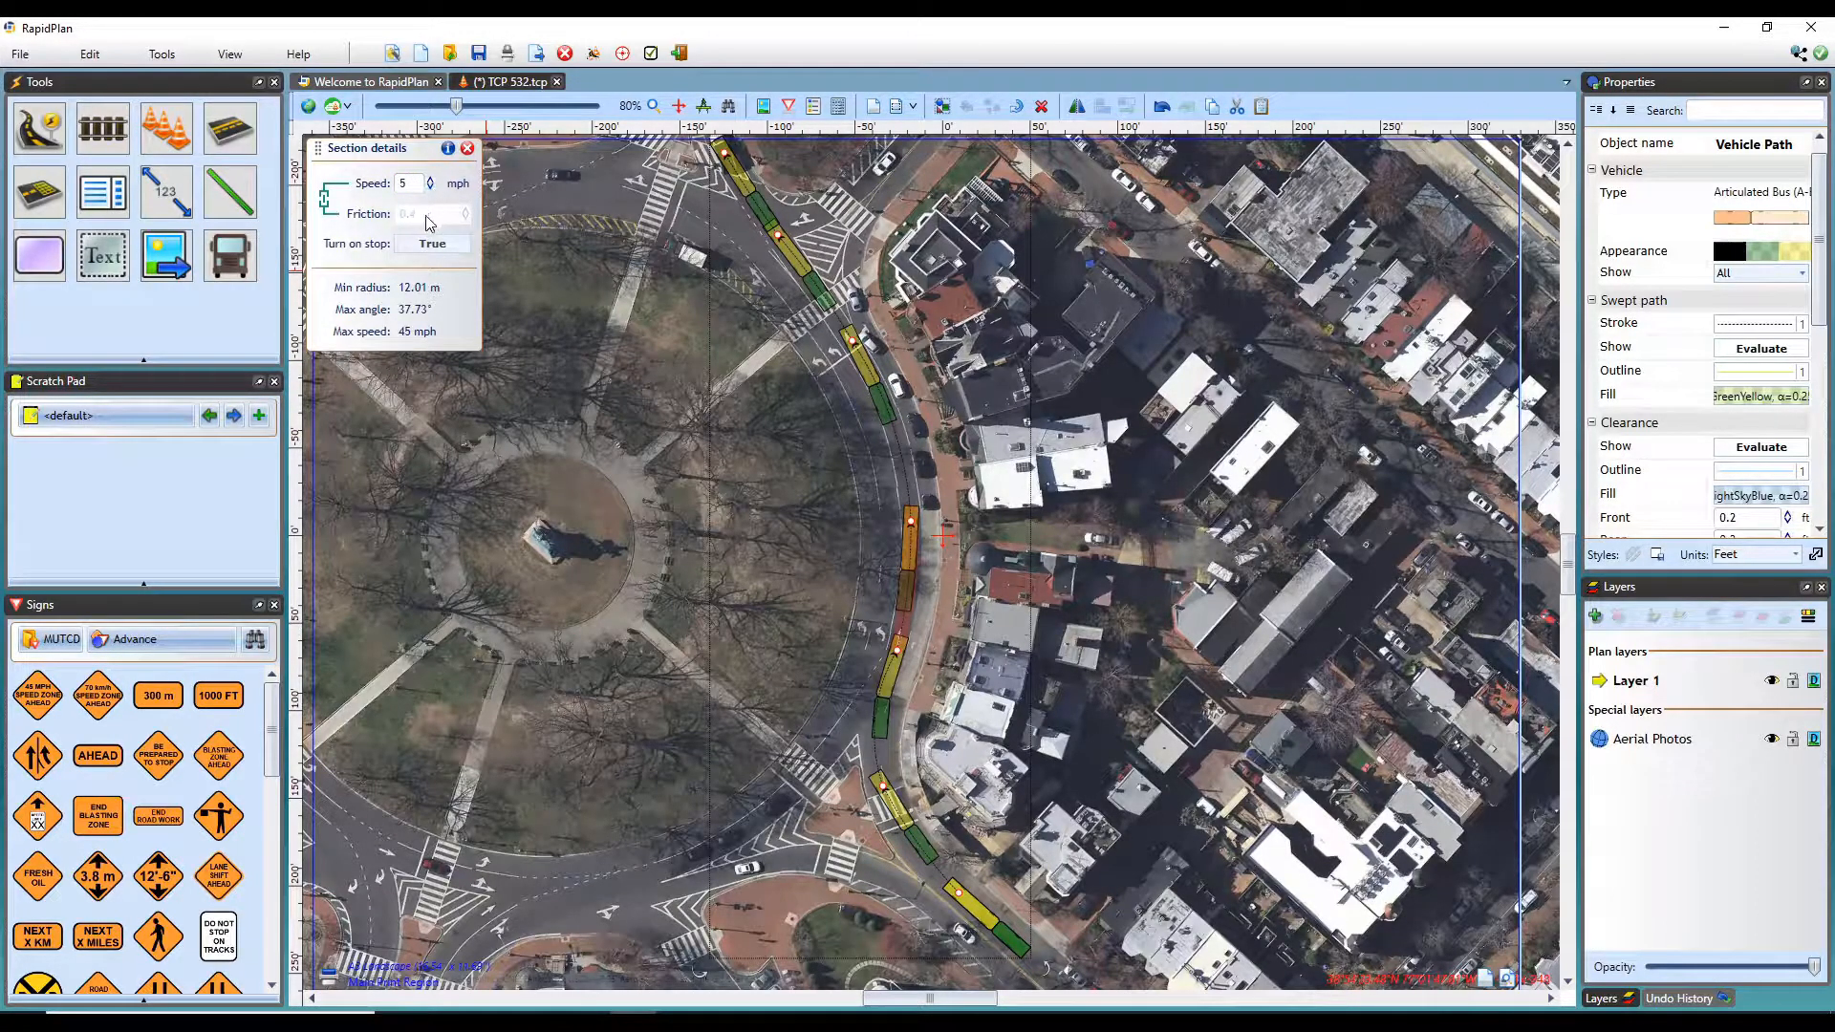
left_click(441, 245)
left_click(441, 244)
left_click(668, 522)
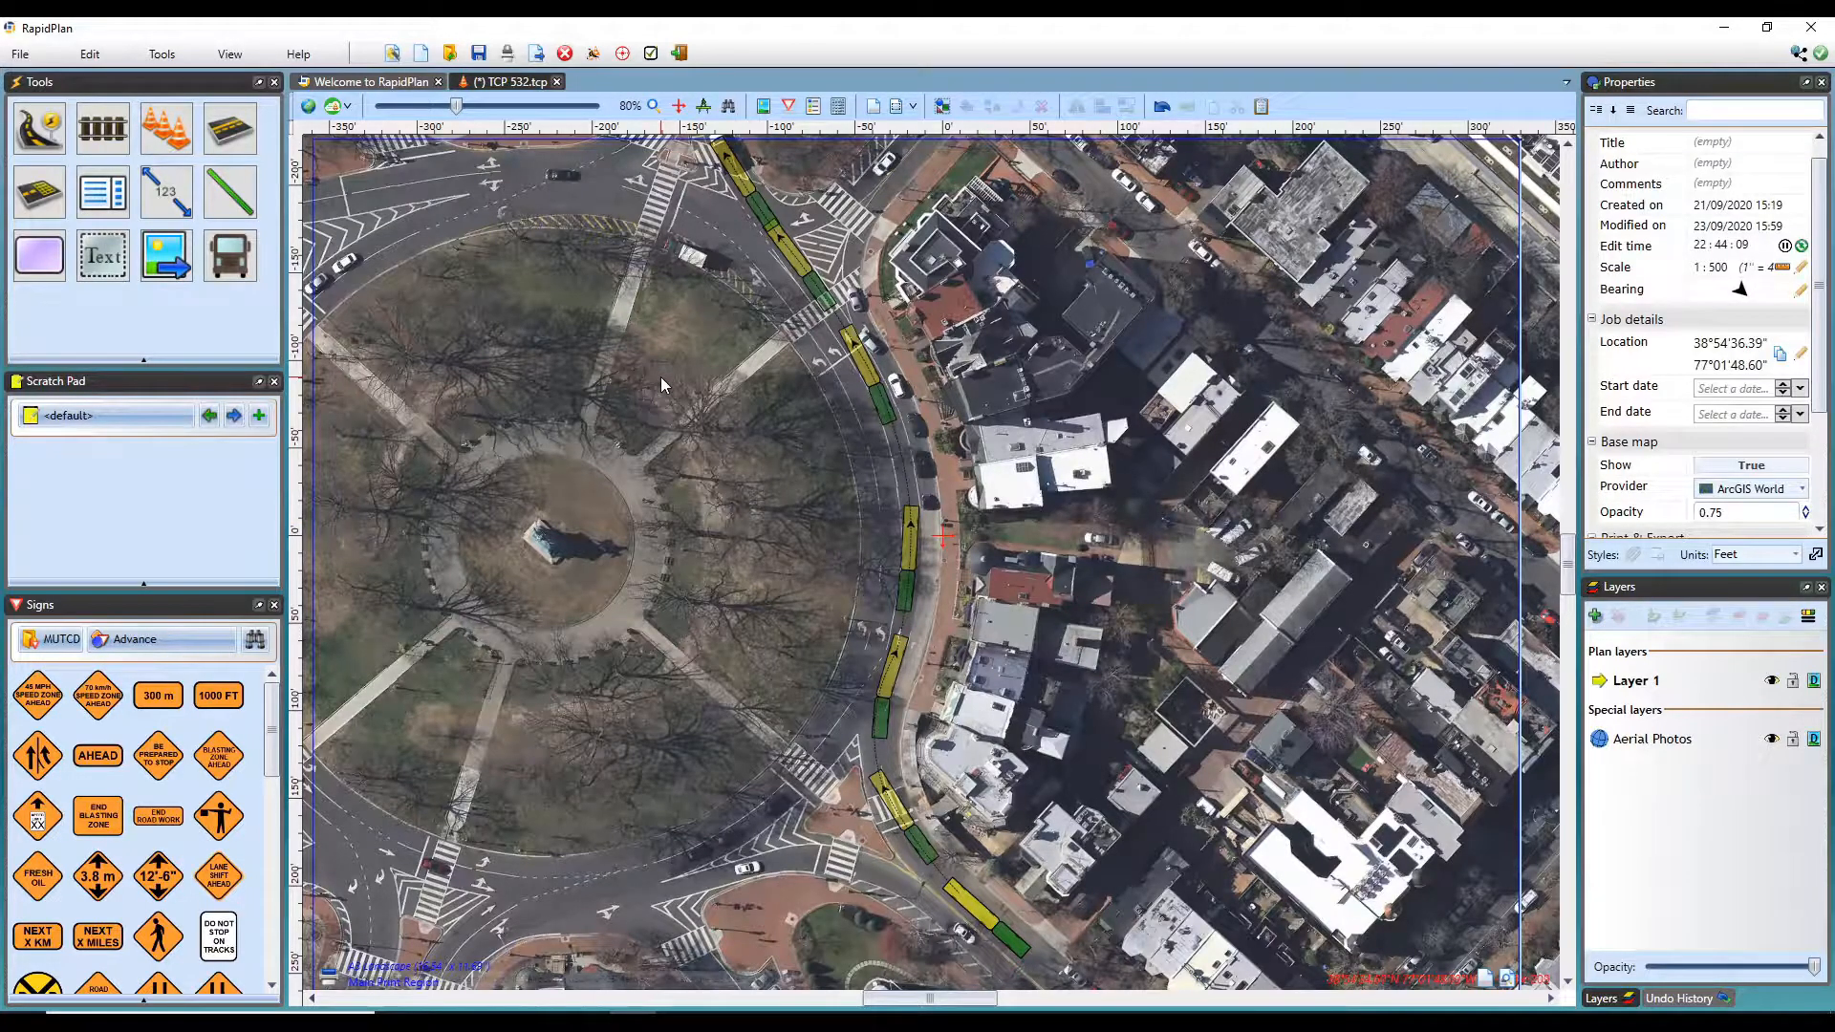
scroll(661, 376, "up", 5)
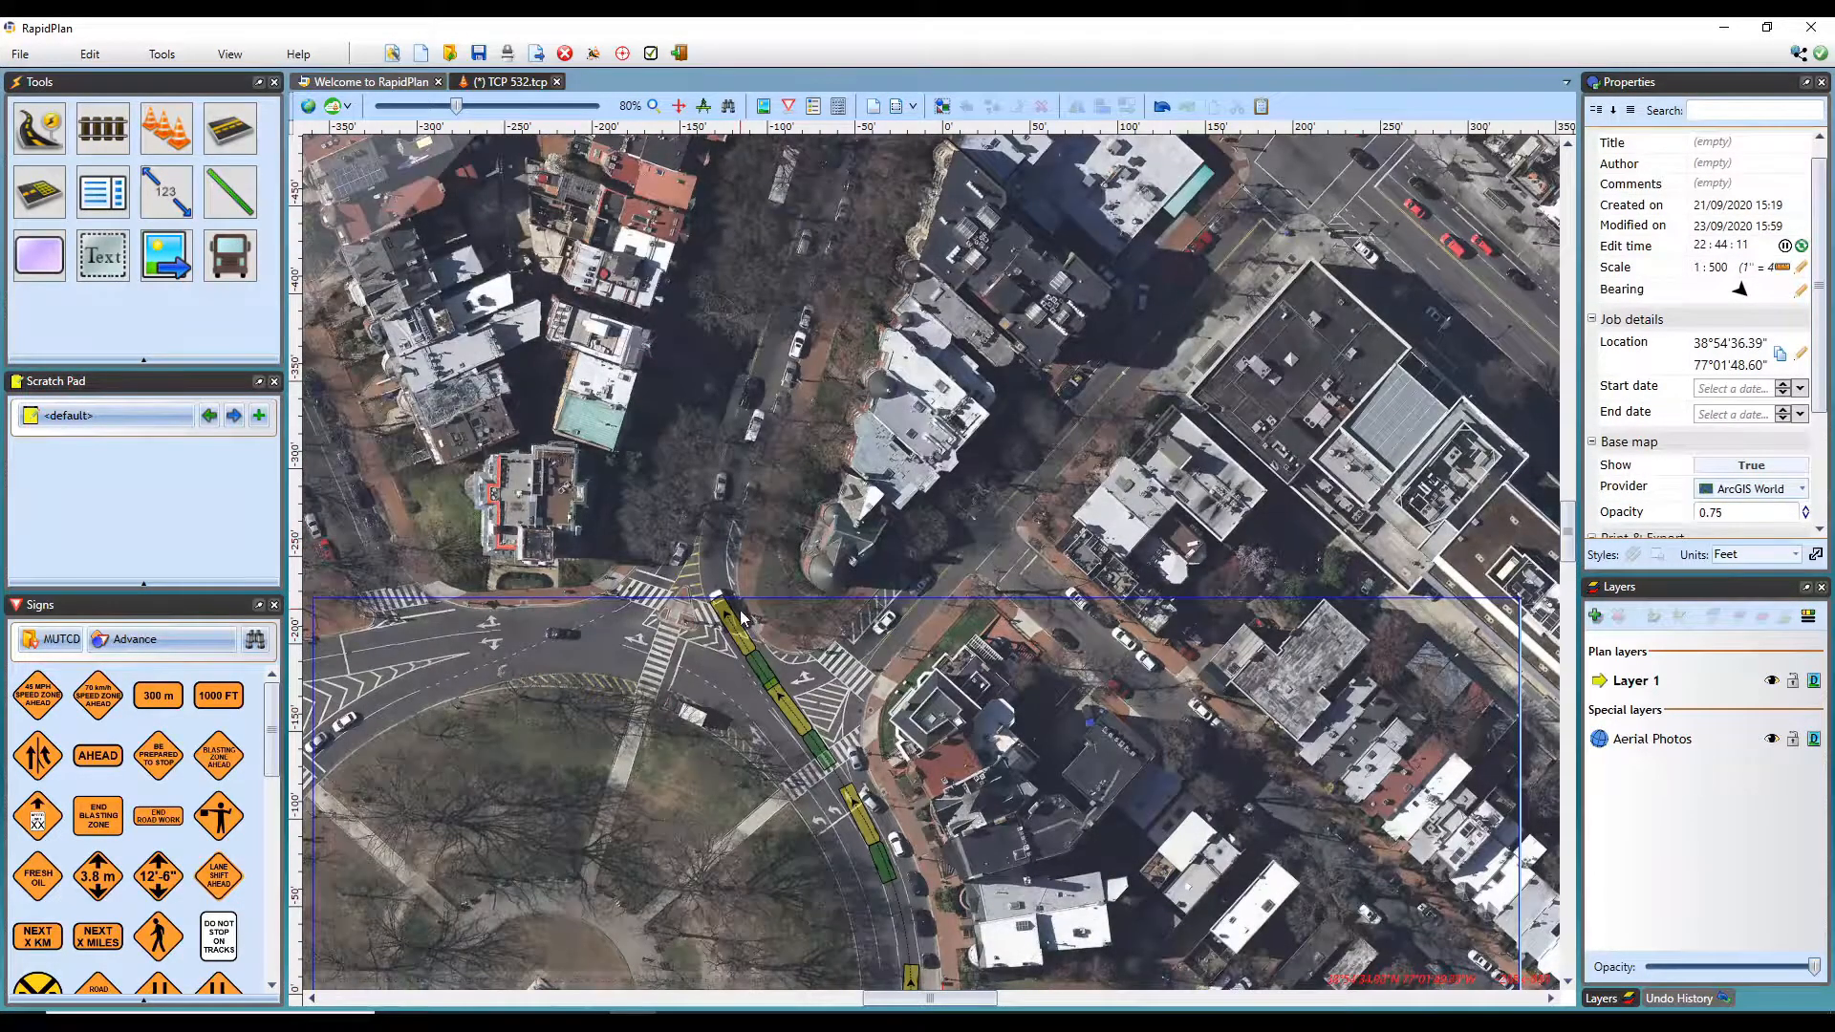
- Continue the bus path from its leading end off the circle, adding two bus positions up the street to the north, and finish drawing
right_click(742, 618)
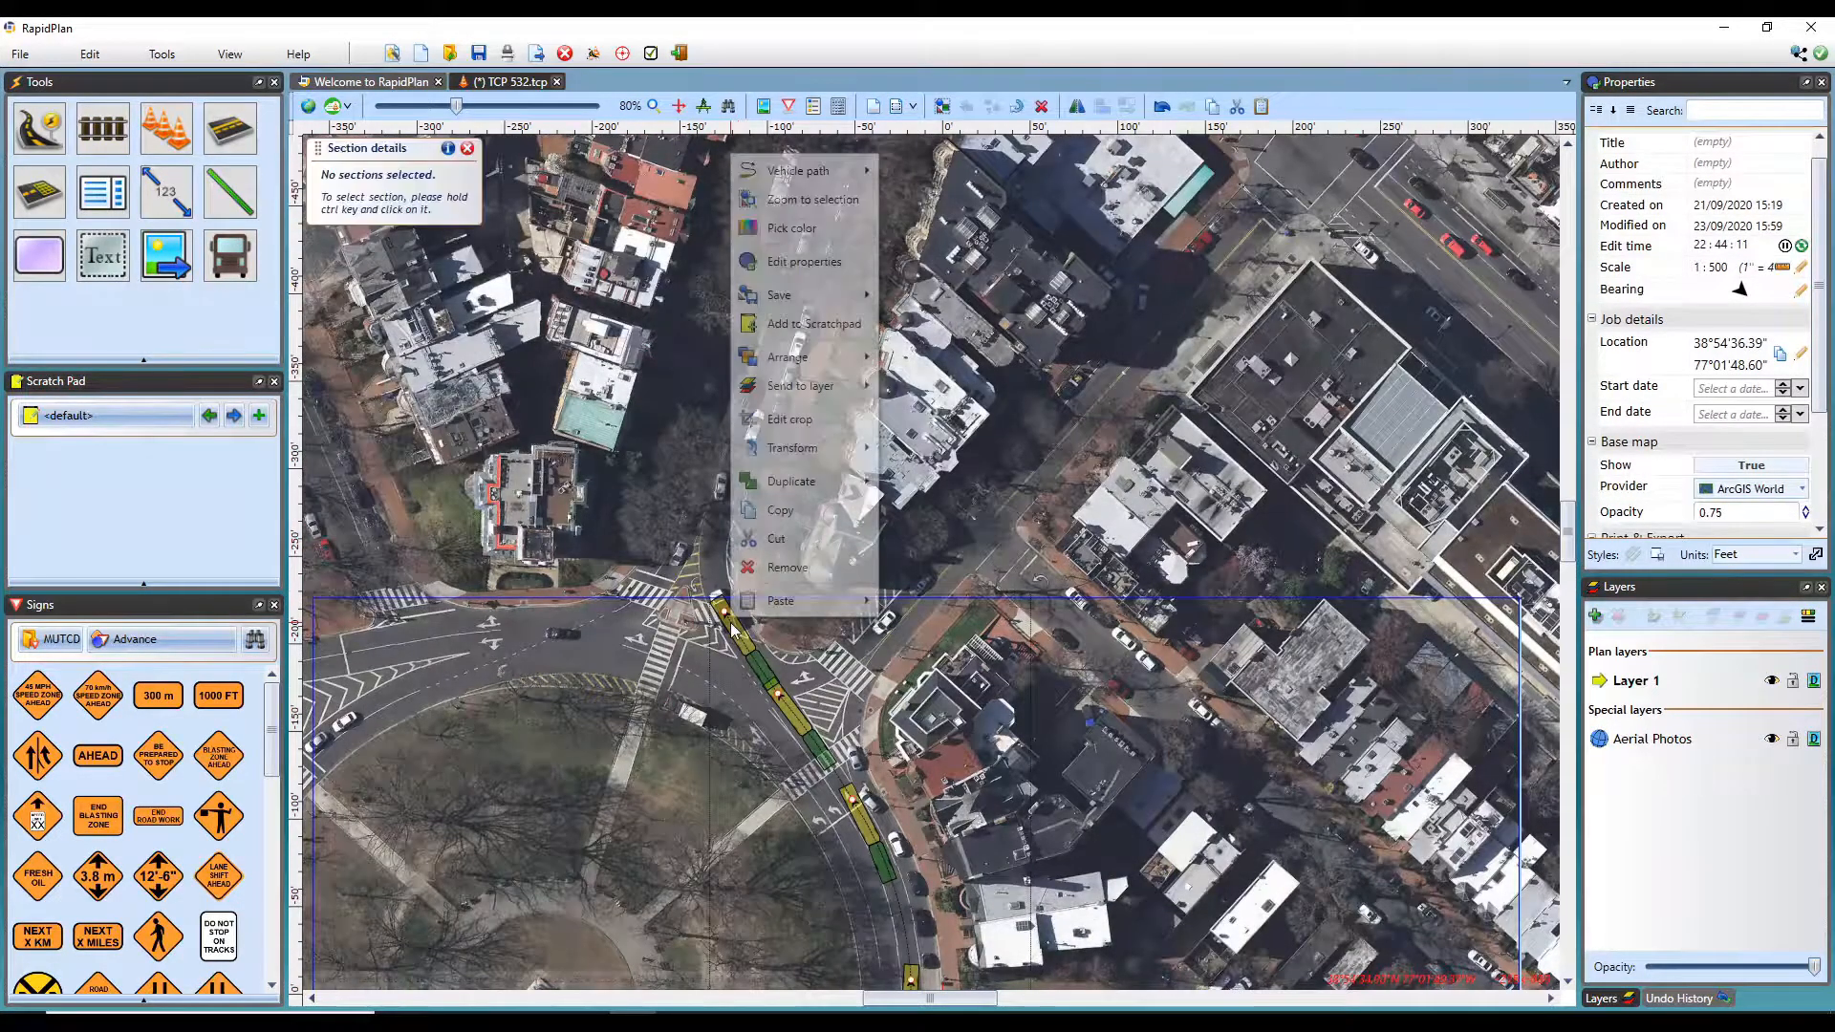
mouse_move(827, 173)
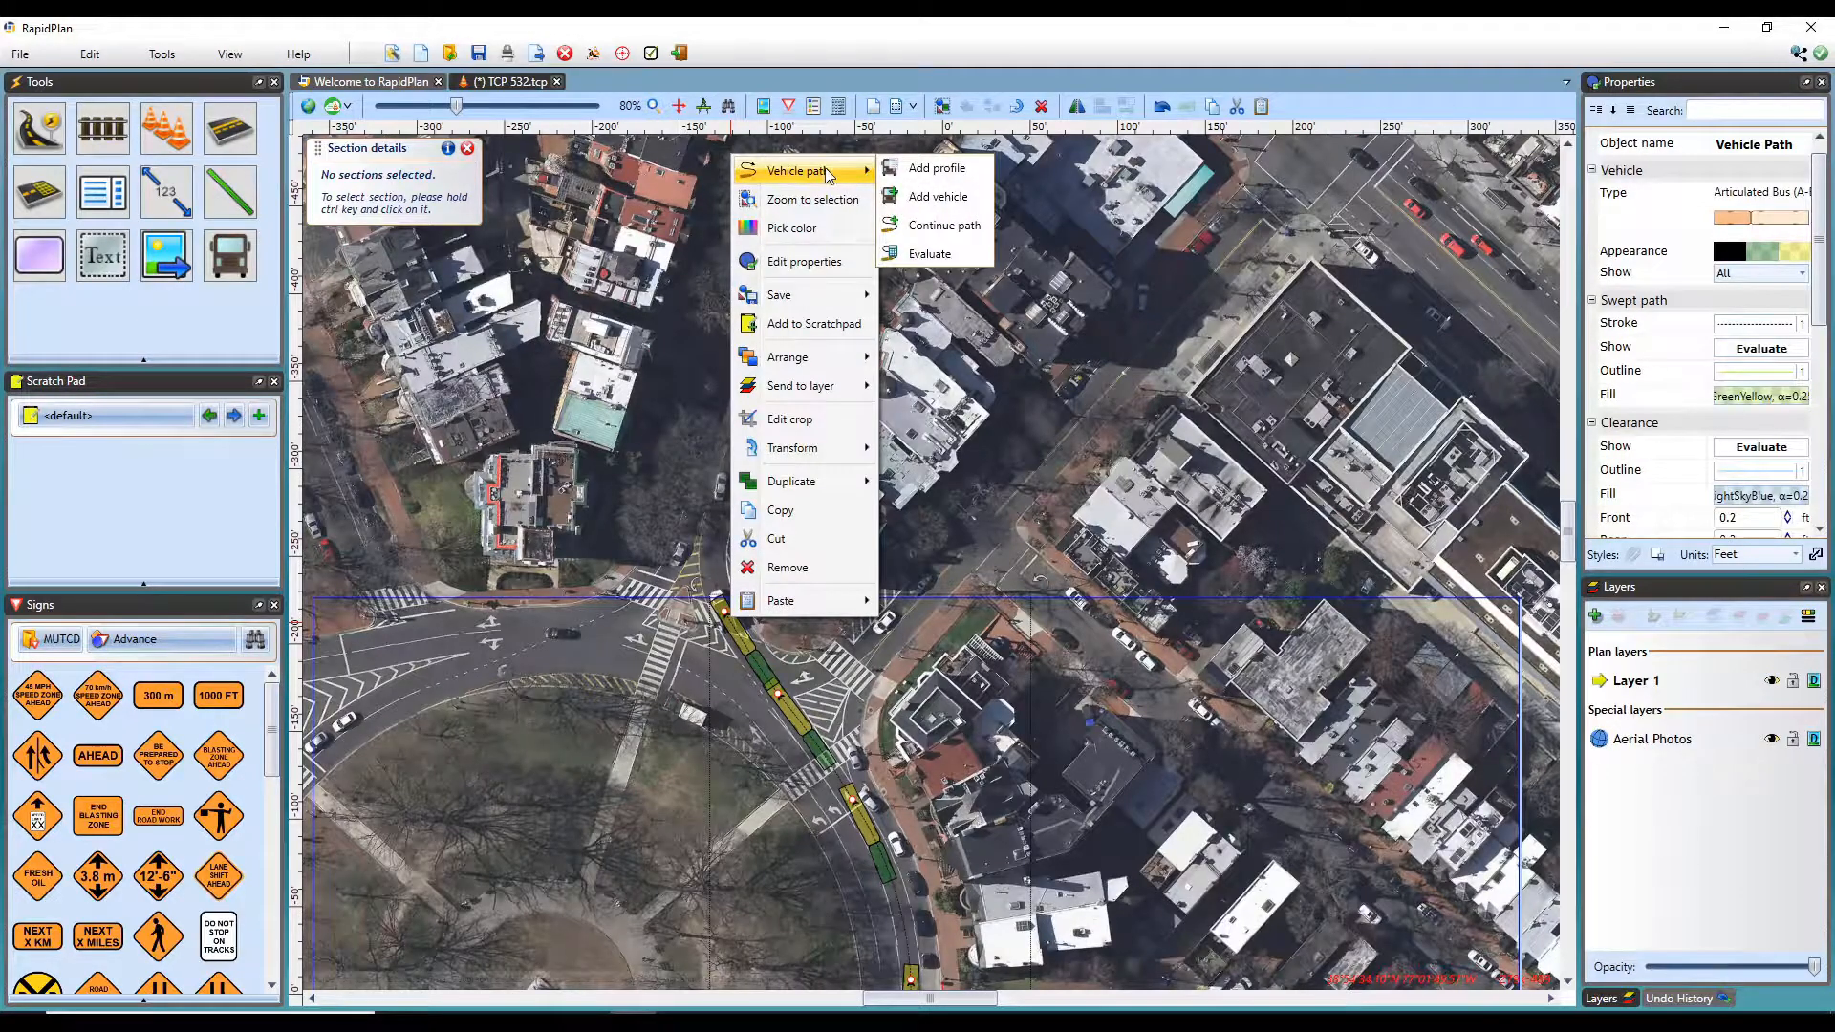
left_click(944, 224)
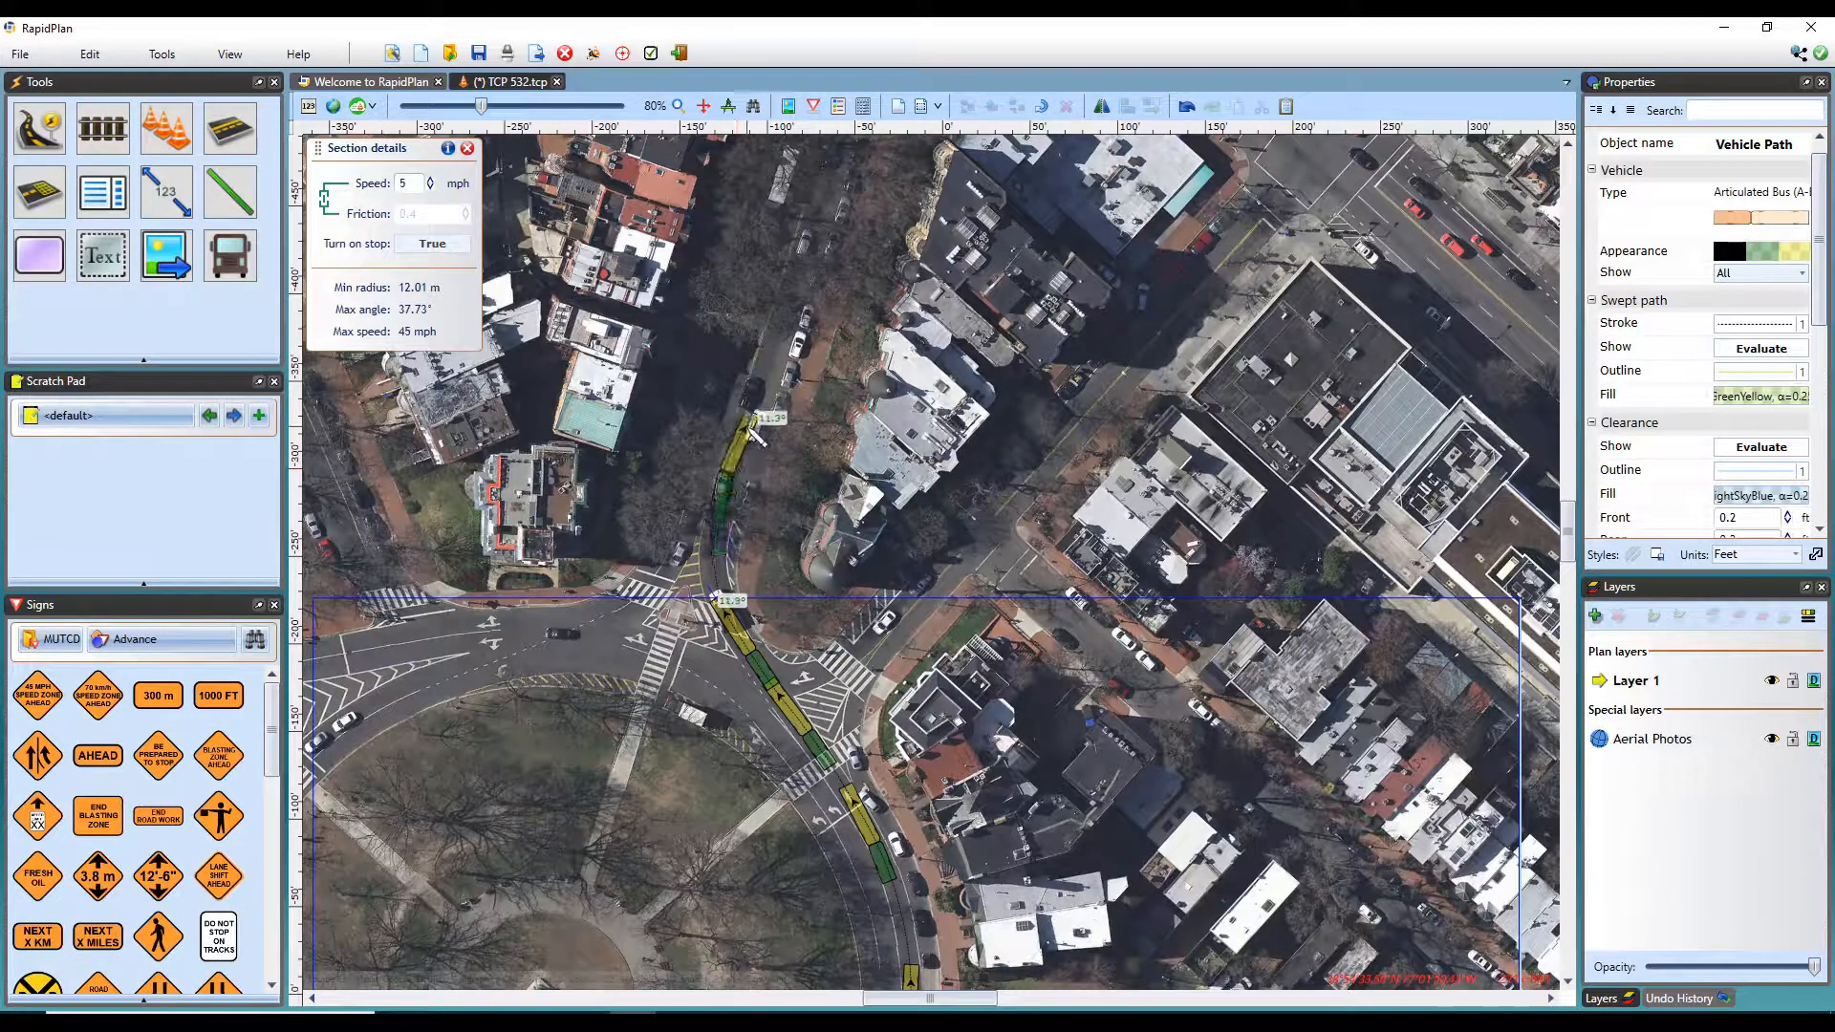
left_click(745, 454)
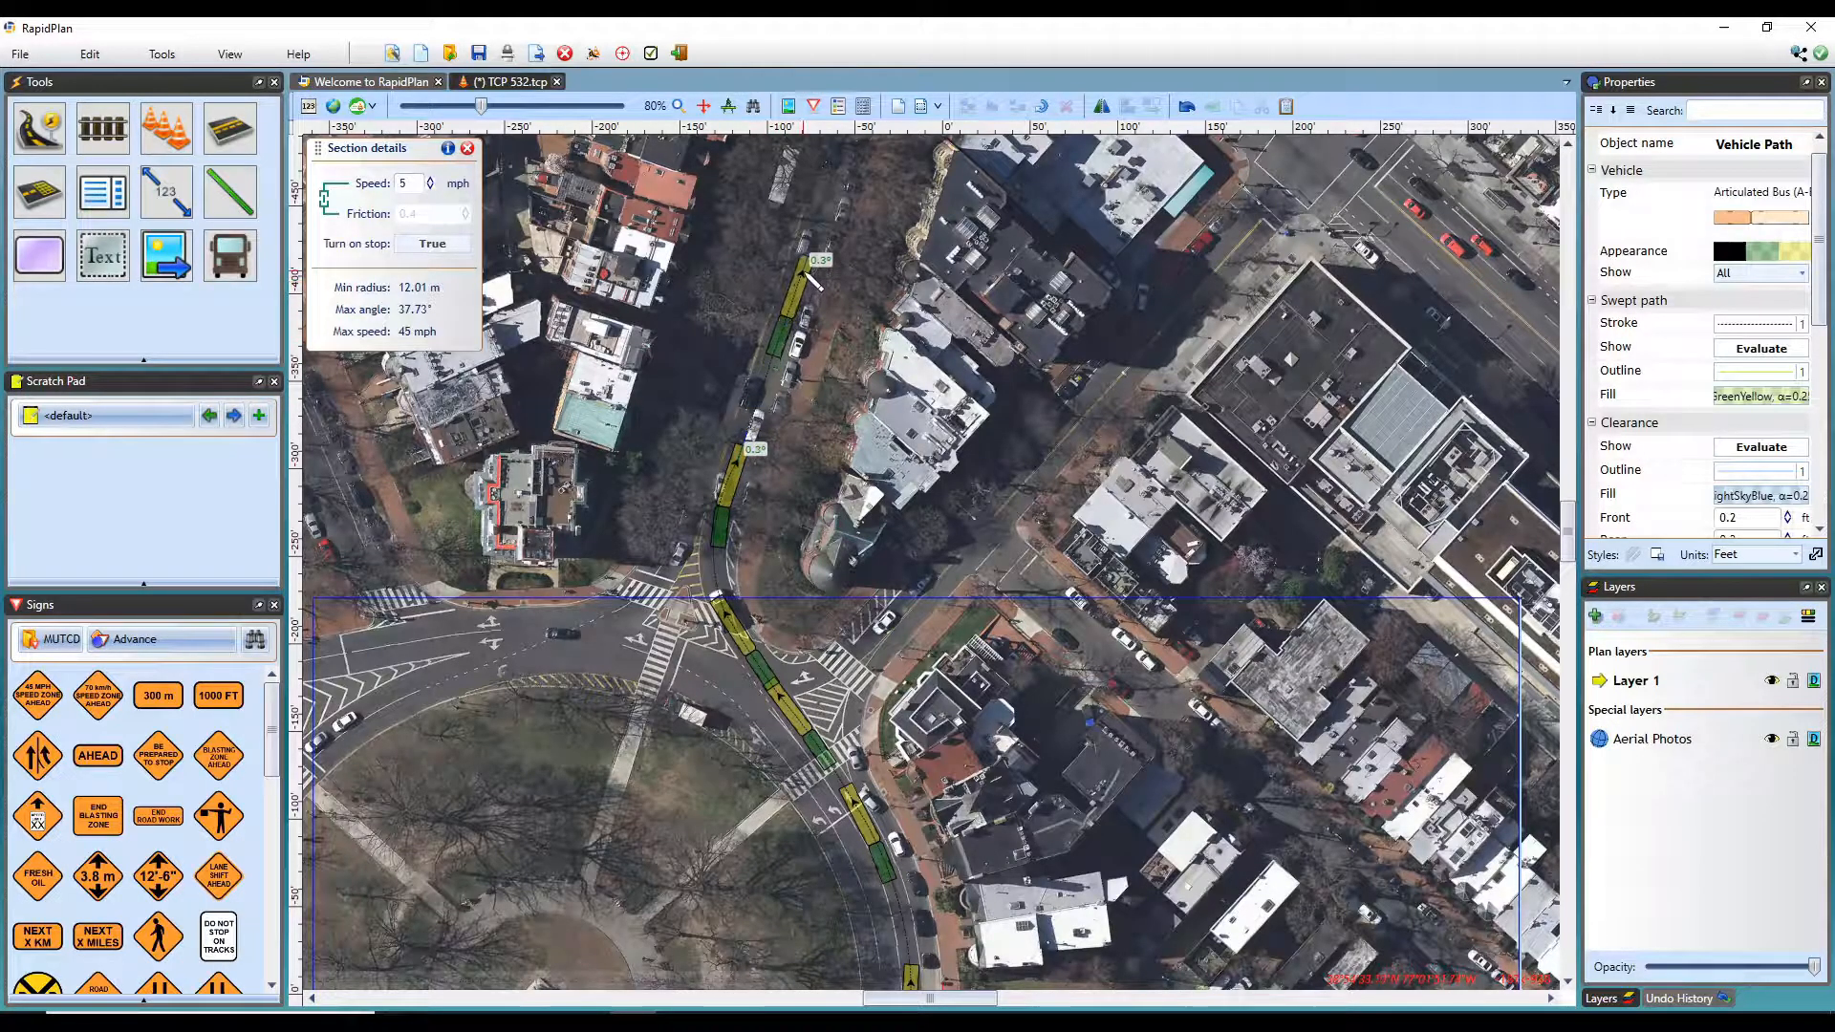
left_click(804, 262)
right_click(873, 270)
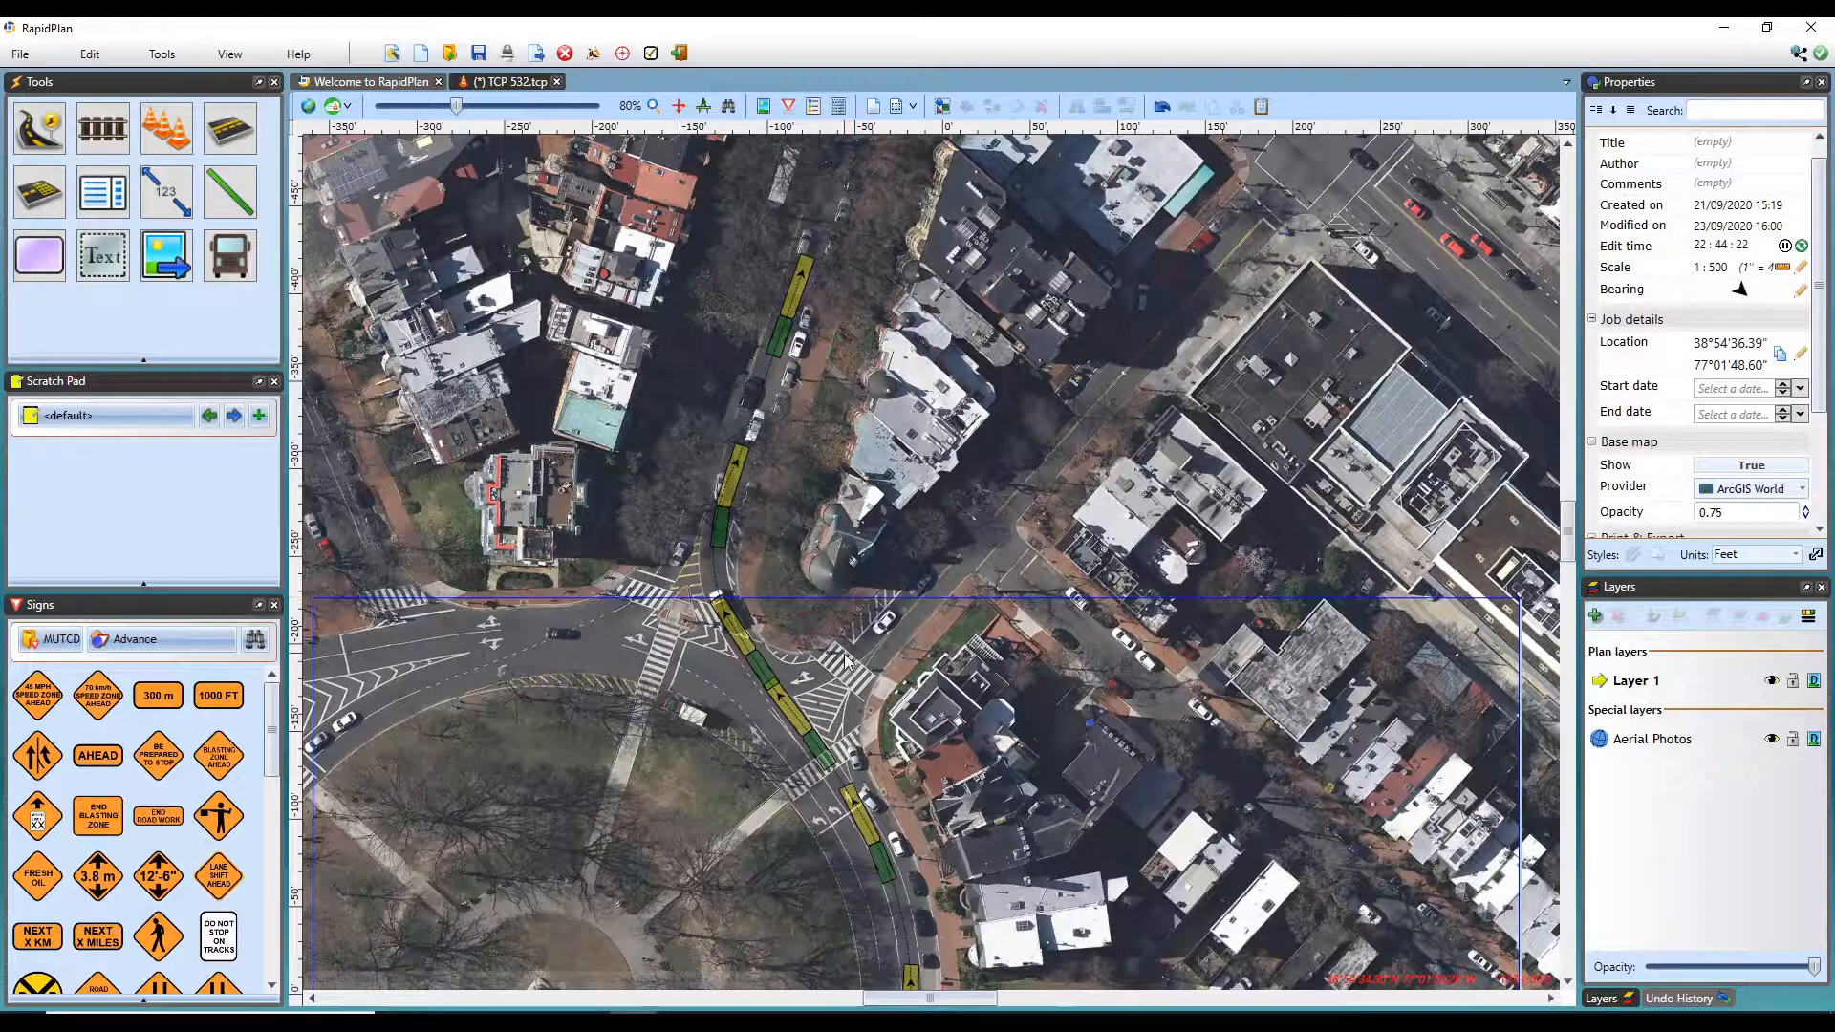
- Select the bus path and remove its last bus position at the far north end of the street
middle_click_drag(856, 734, 869, 523)
scroll(870, 523, "down", 5)
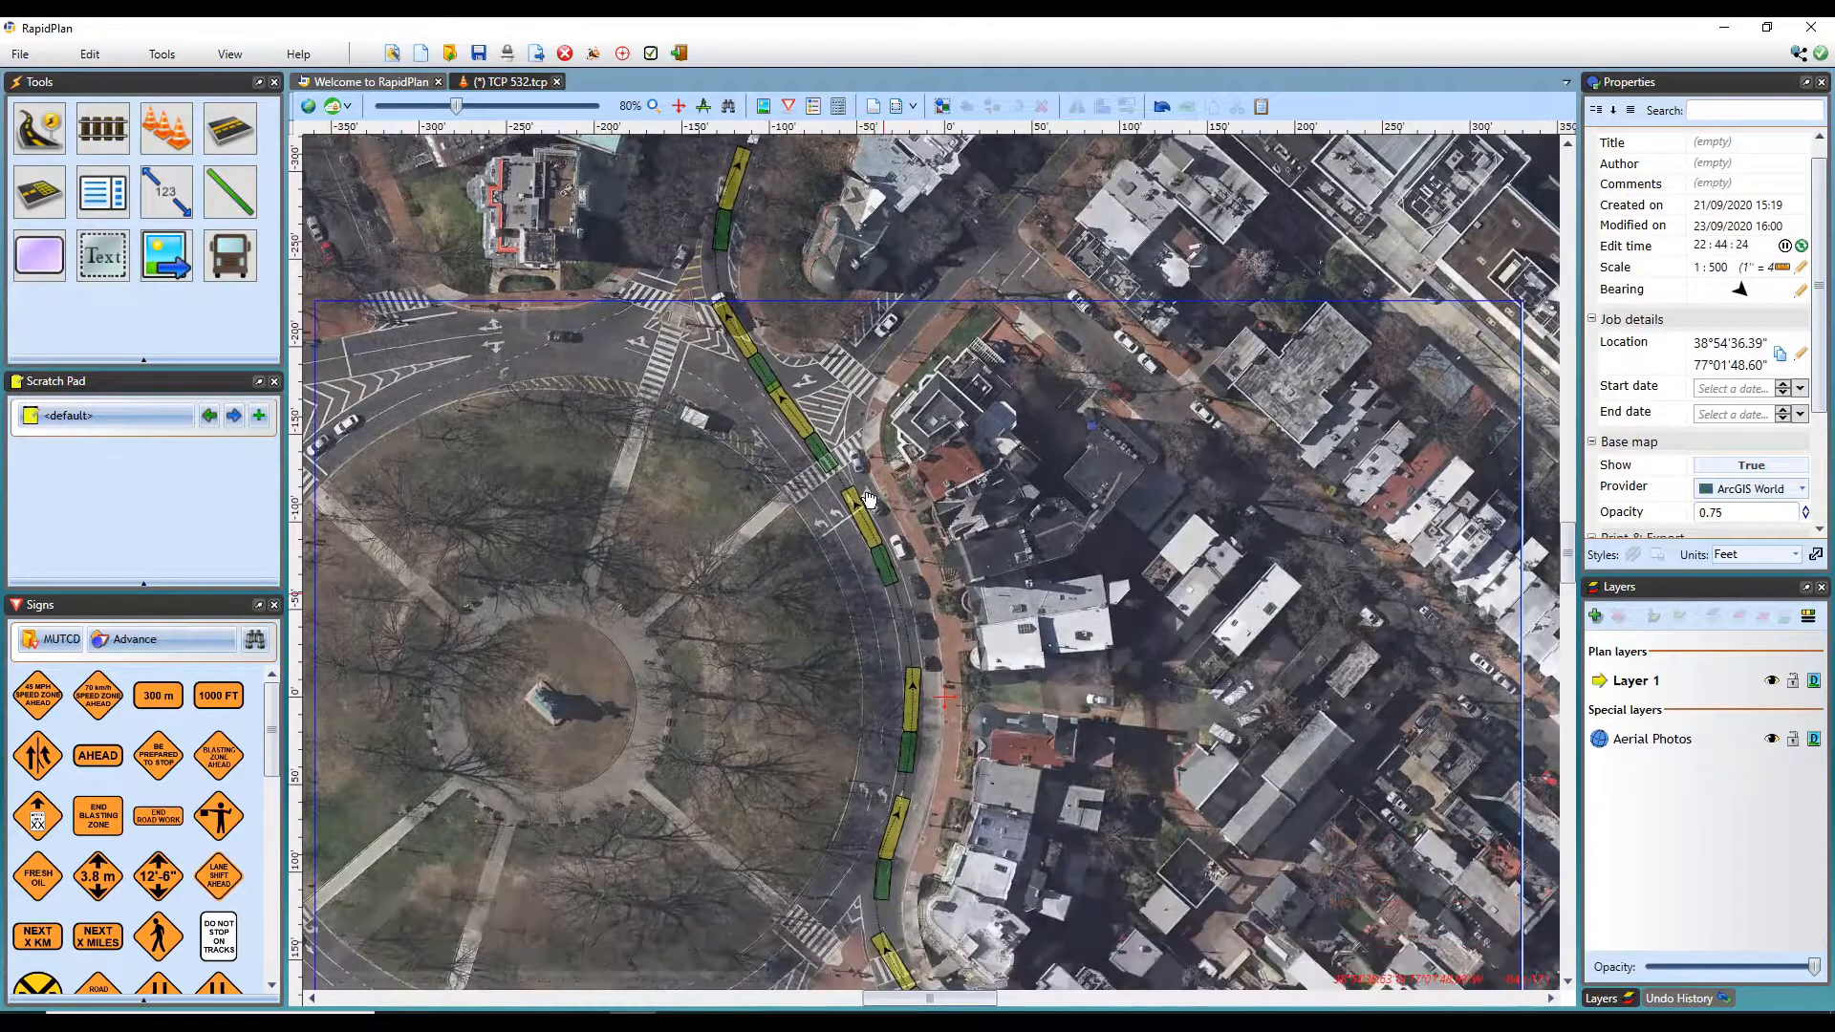
scroll(889, 462, "up", 9)
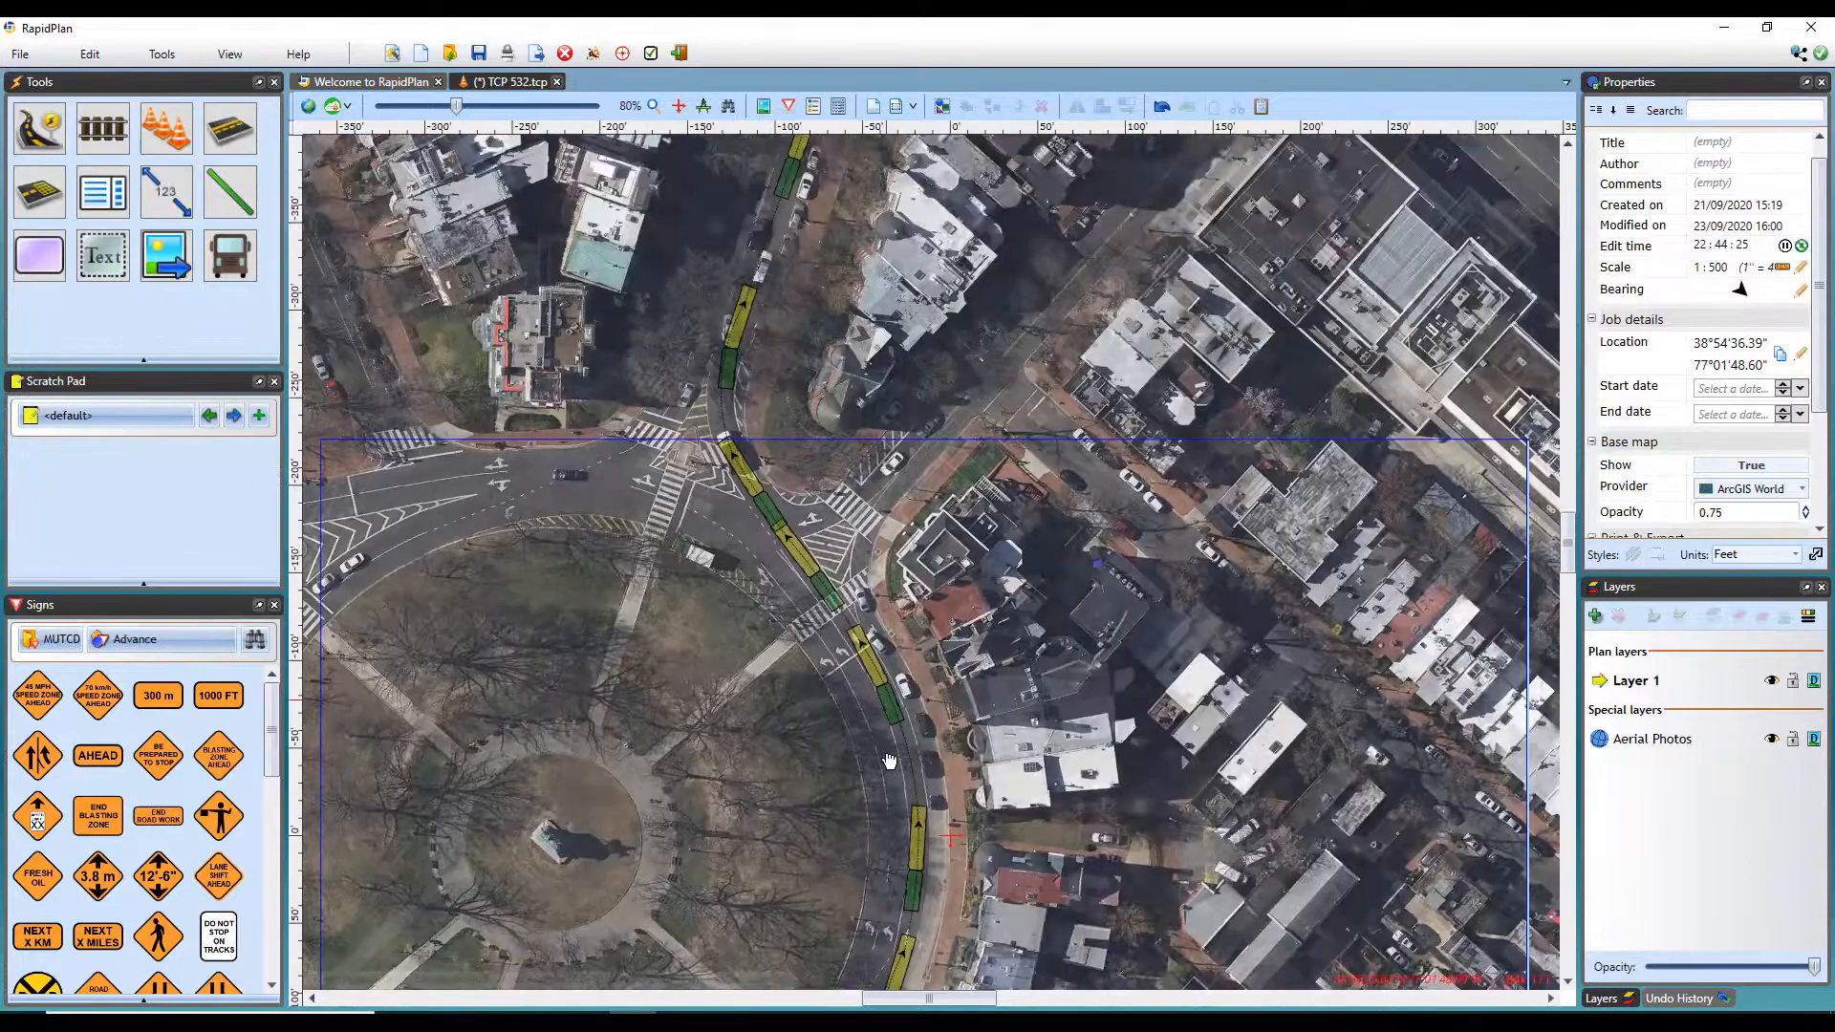
left_click(811, 256)
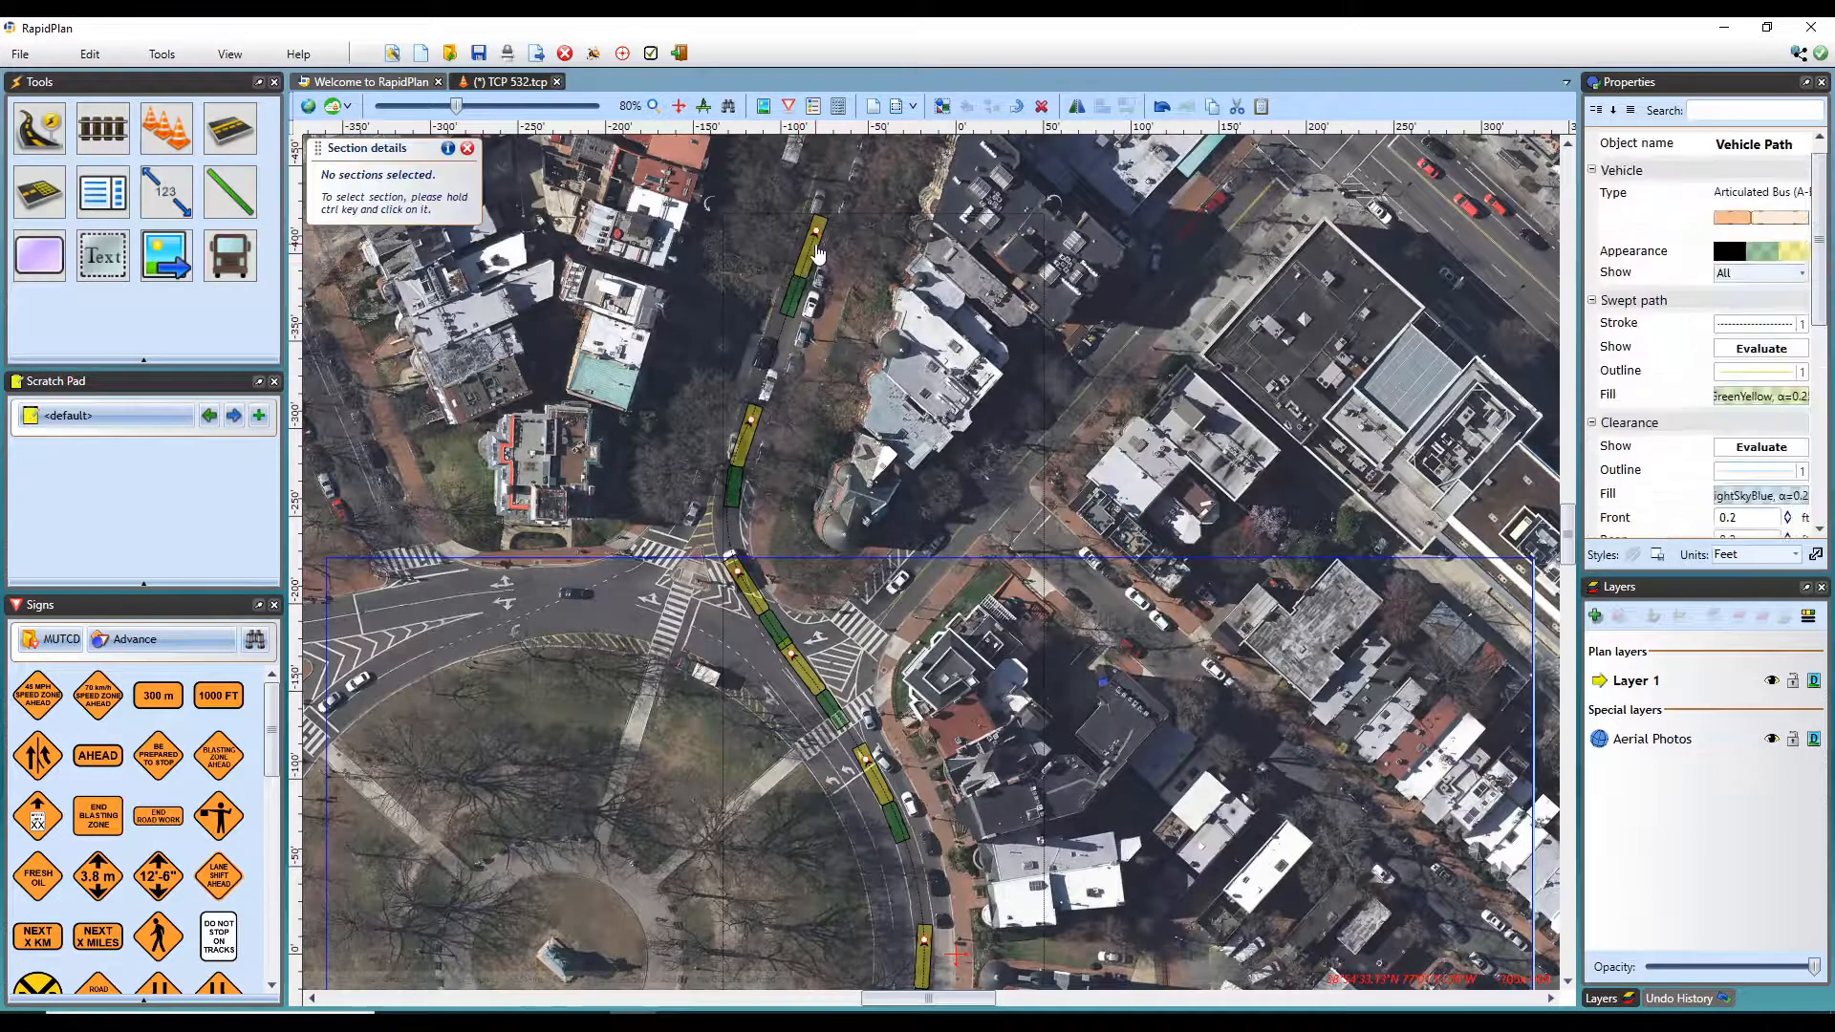
left_click(860, 251)
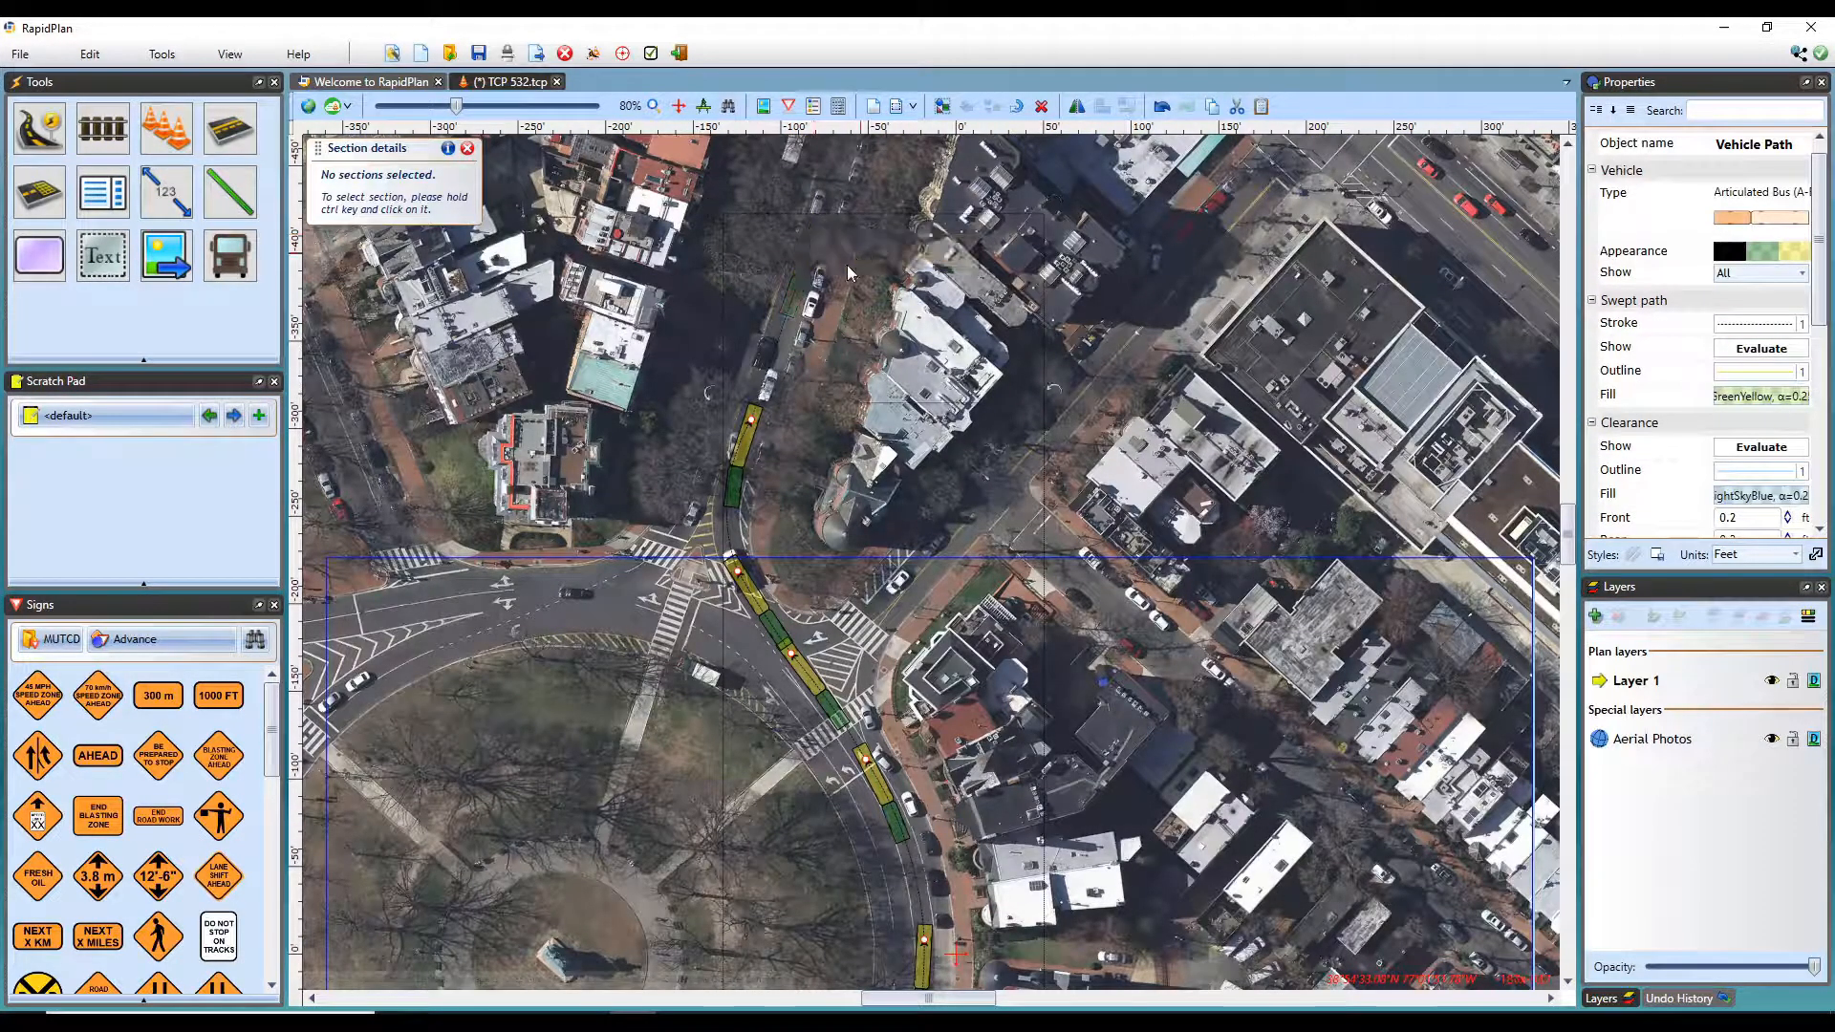